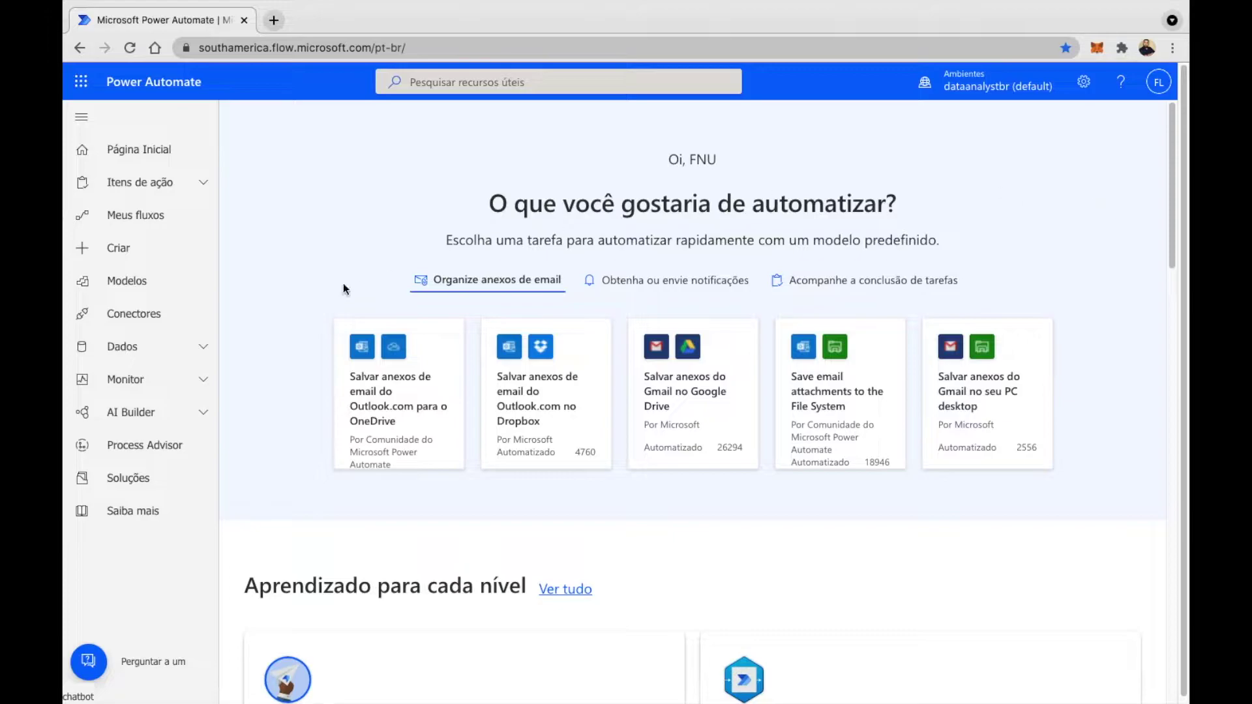
# Step: Create an instant cloud flow named ExemploFormatData with the "Disparar um fluxo manualmente" trigger
pyautogui.click(115, 254)
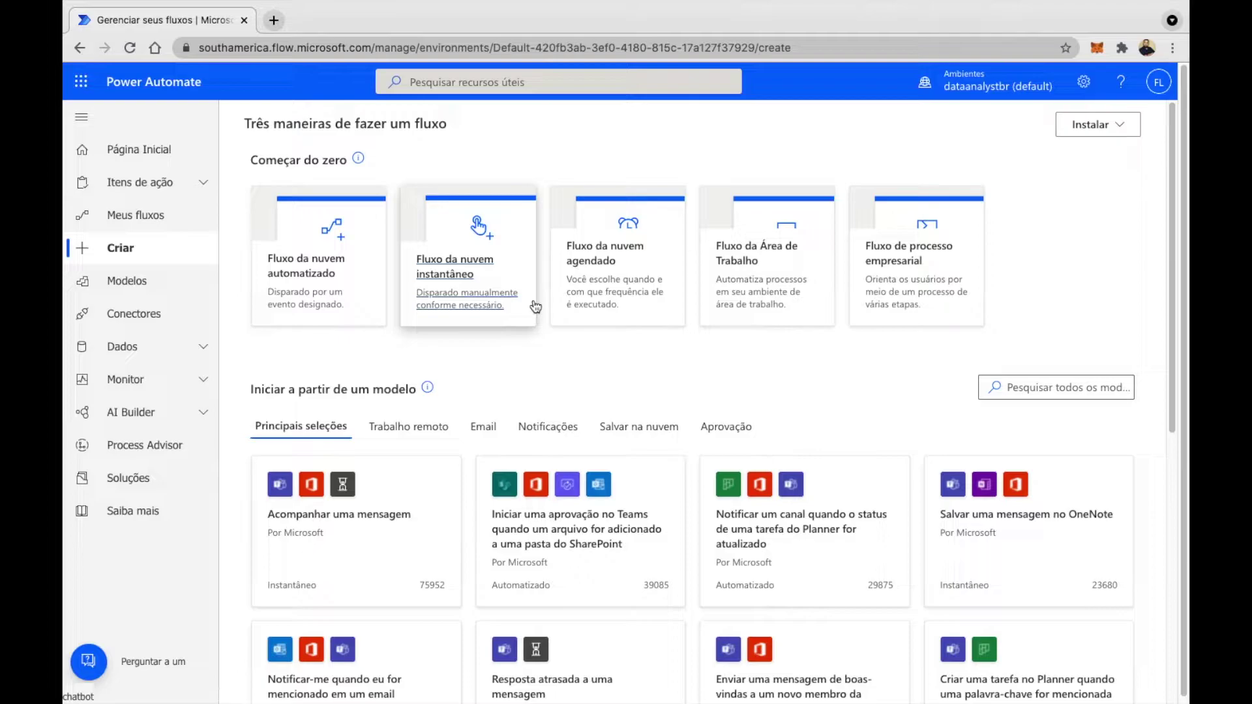
pyautogui.click(438, 273)
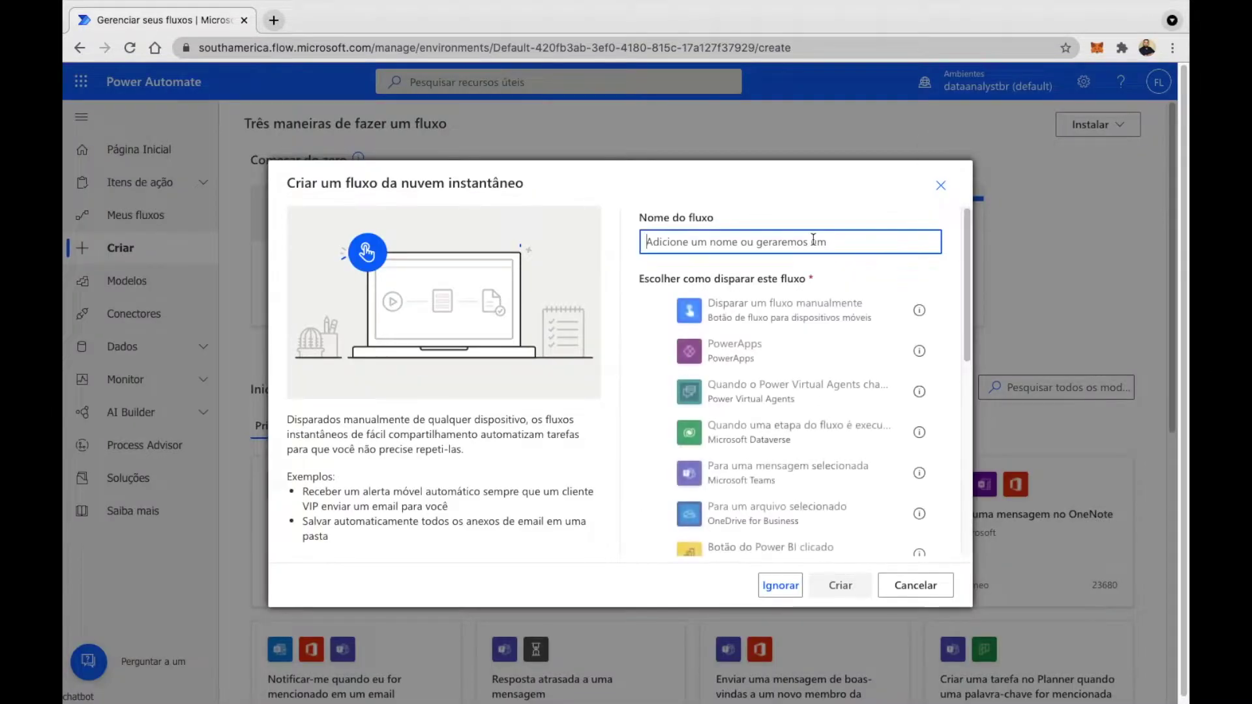
pyautogui.write('ExemploFormatDa')
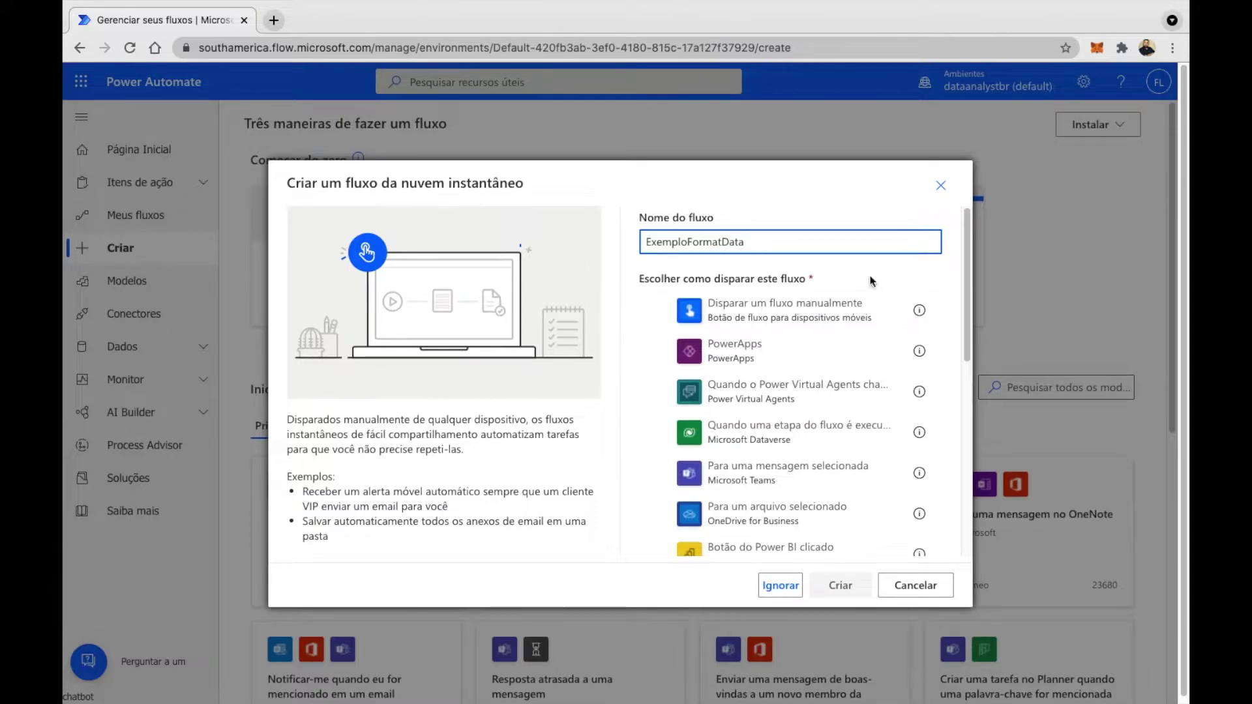
pyautogui.write('ta')
pyautogui.click(873, 311)
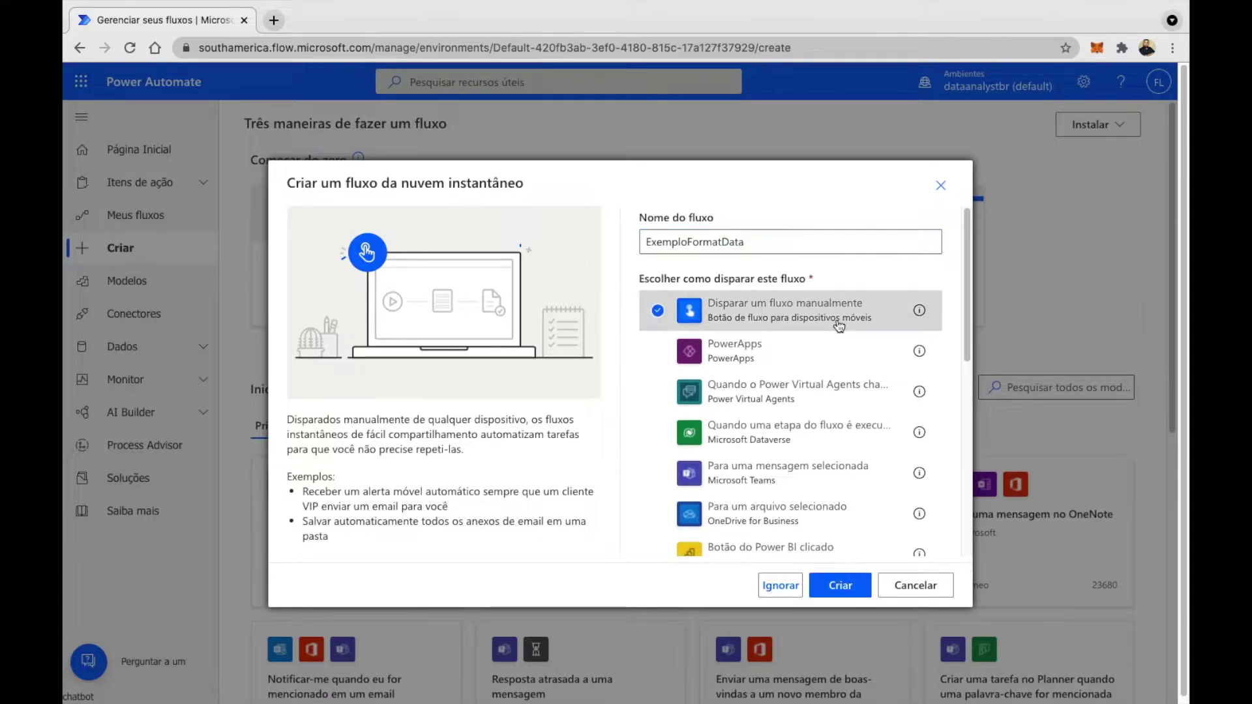
pyautogui.click(841, 585)
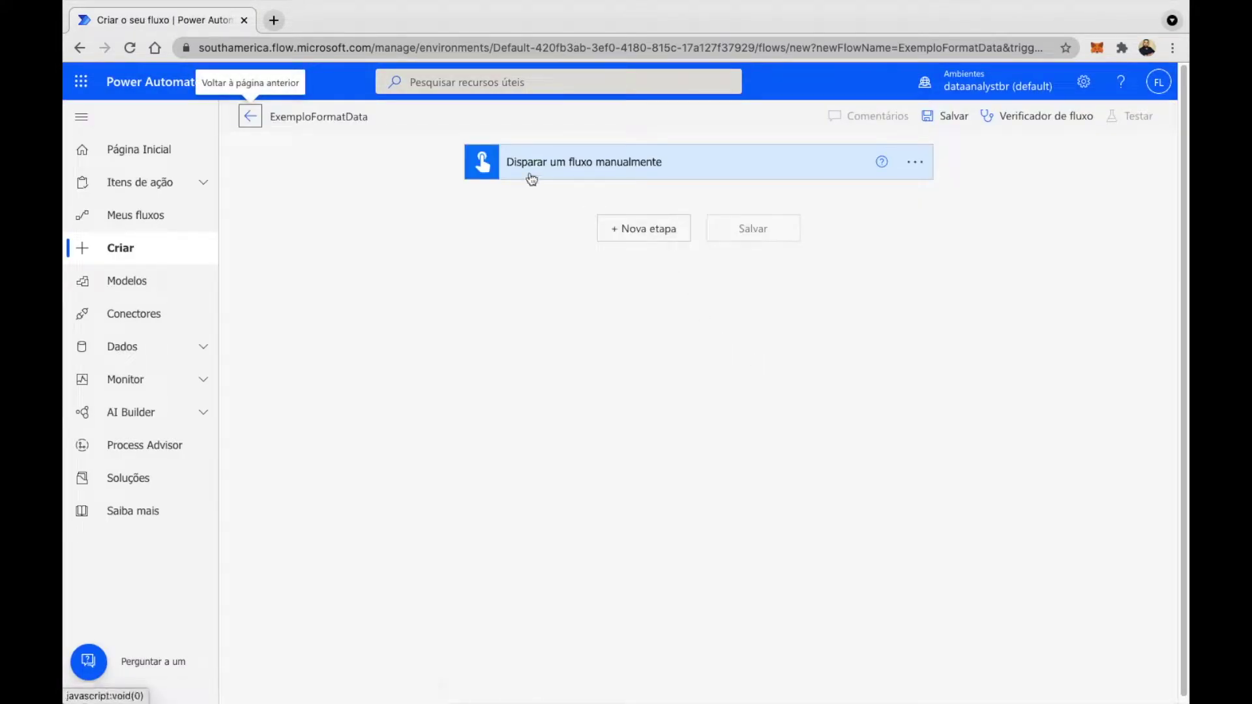
# Step: Add an "Inicializar variável" action below the manual trigger
pyautogui.click(671, 242)
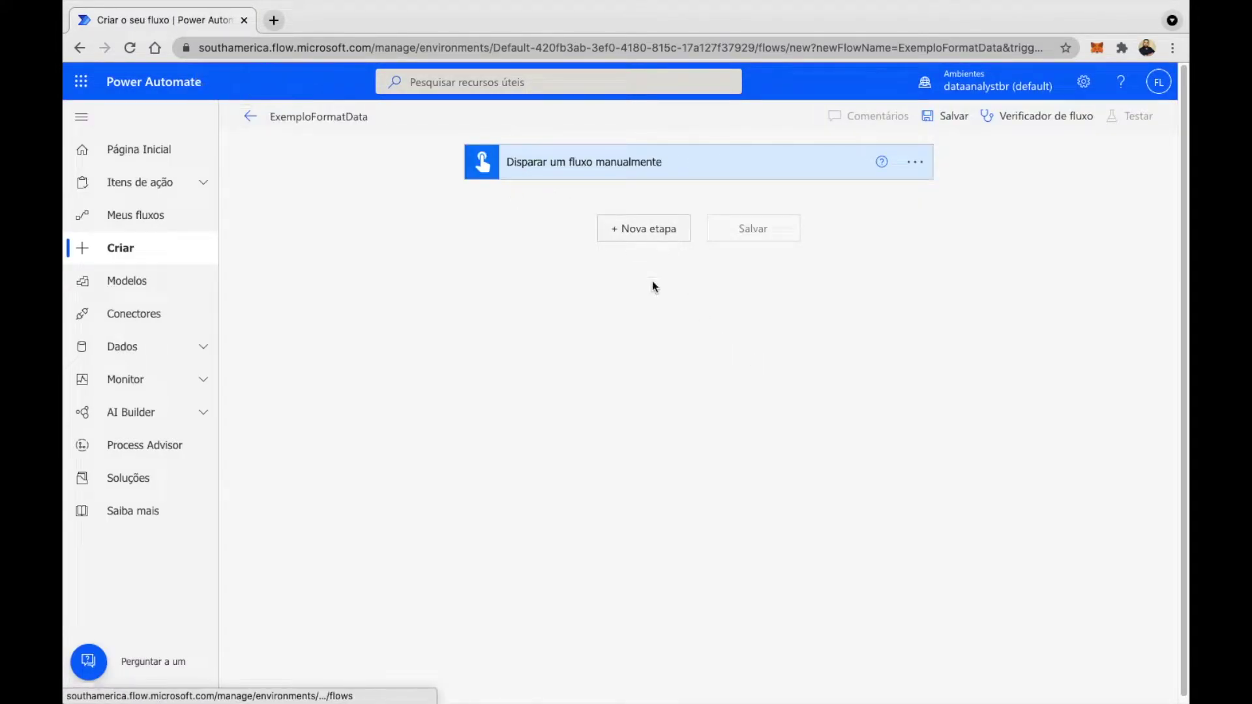
pyautogui.write('variavel')
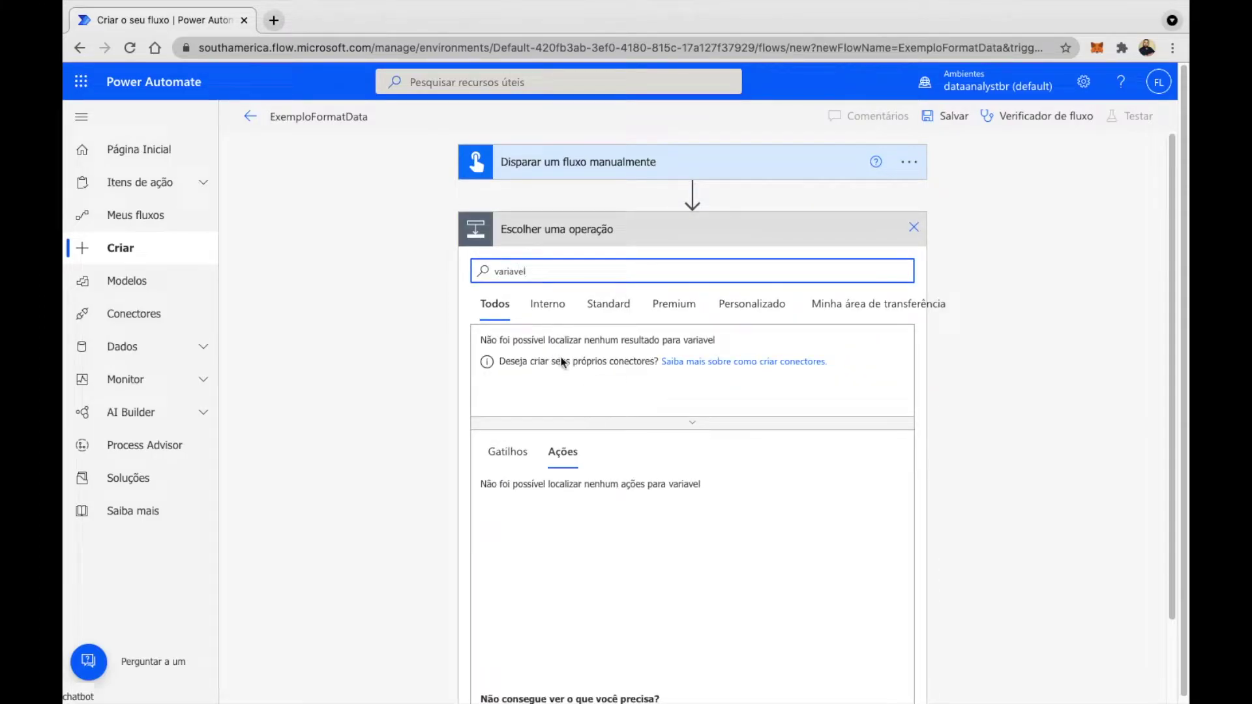
pyautogui.press('BackSpace')
pyautogui.press('BackSpace')
pyautogui.press('BackSpace')
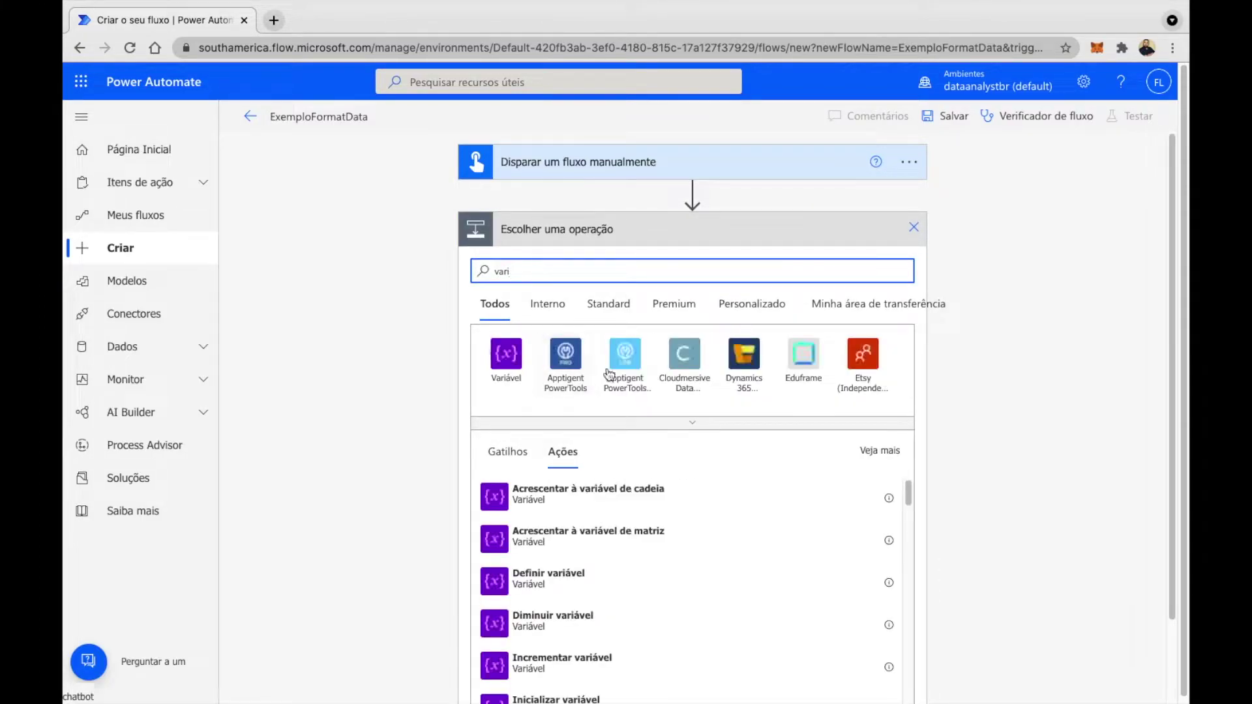
pyautogui.click(515, 377)
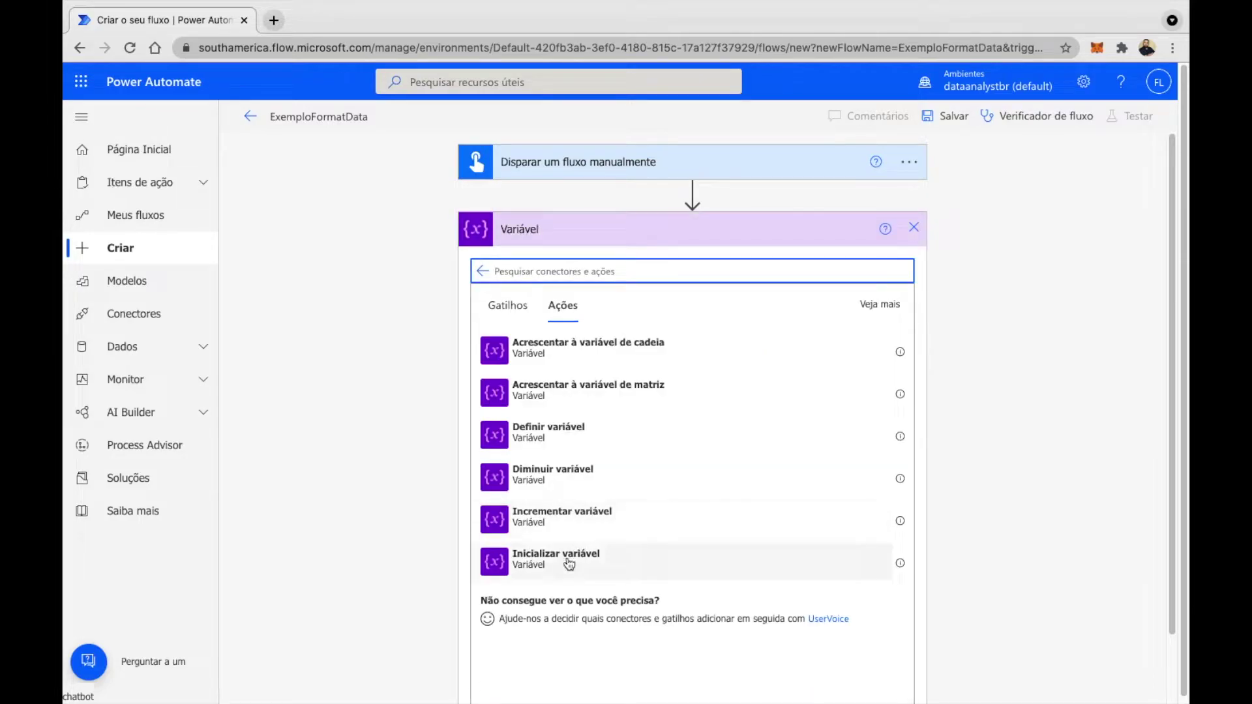
pyautogui.click(652, 560)
# Step: Name the variable "Data Sem Formatacao" and set its type to Cadeia de Caracteres
pyautogui.click(651, 268)
pyautogui.write('Data Sem Formatacao')
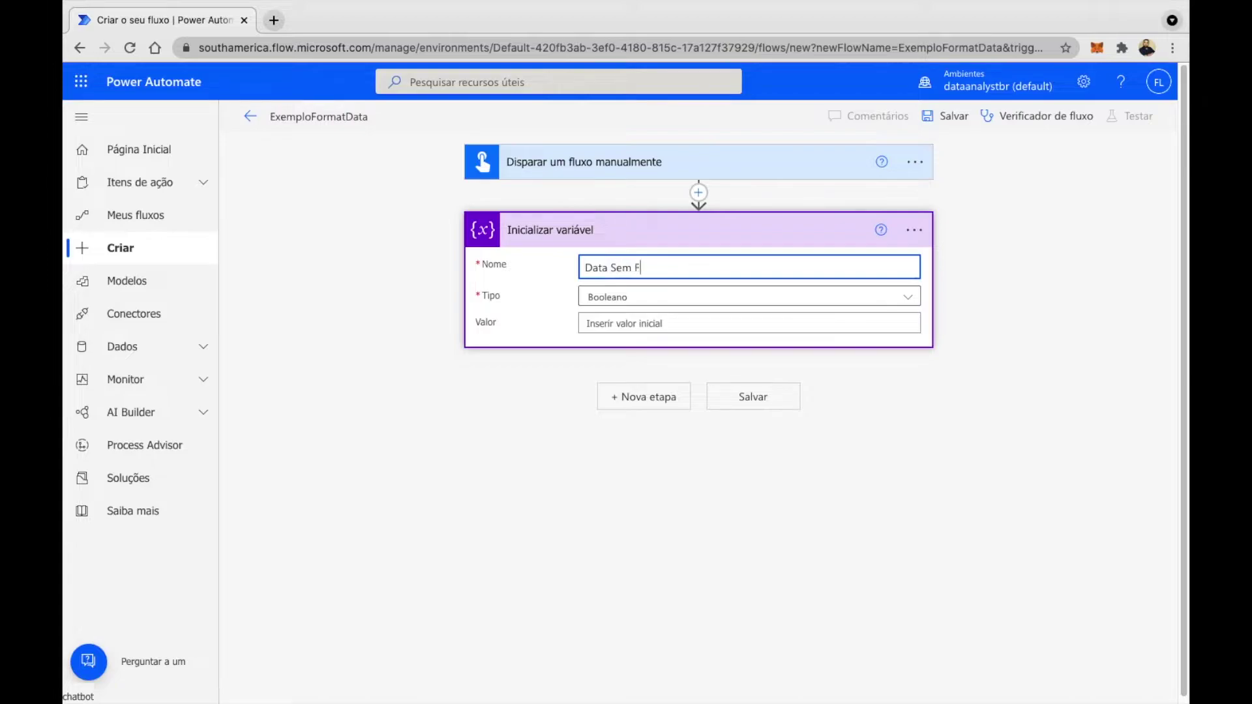
pyautogui.click(678, 301)
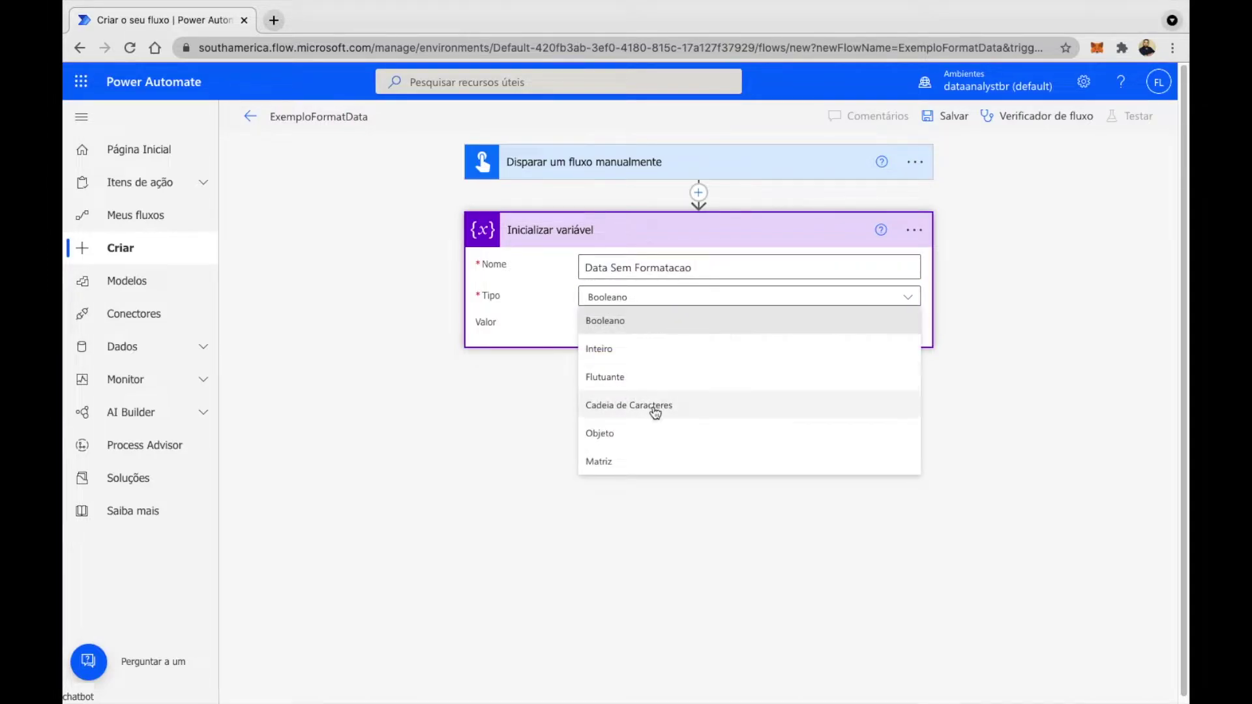
pyautogui.click(654, 409)
# Step: Set the initial value of Data Sem Formatacao to the expression utcNow()
pyautogui.click(643, 323)
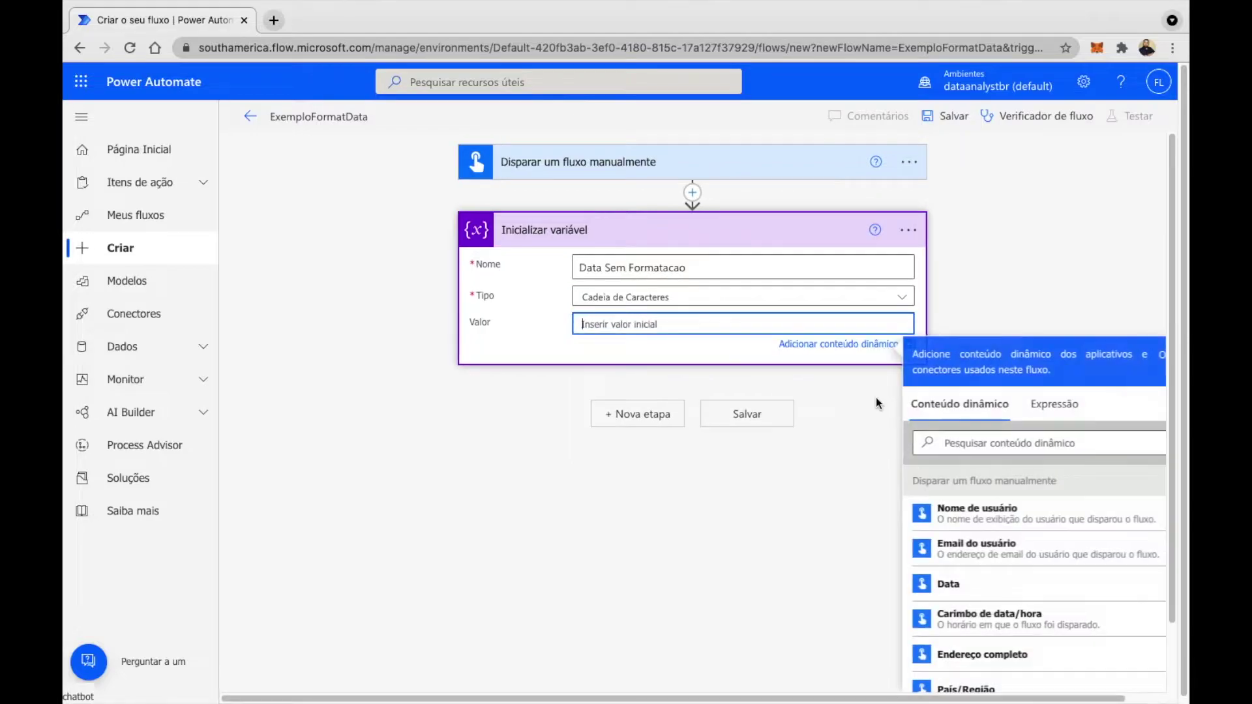
pyautogui.click(1056, 399)
pyautogui.moveTo(929, 699); pyautogui.dragTo(970, 699)
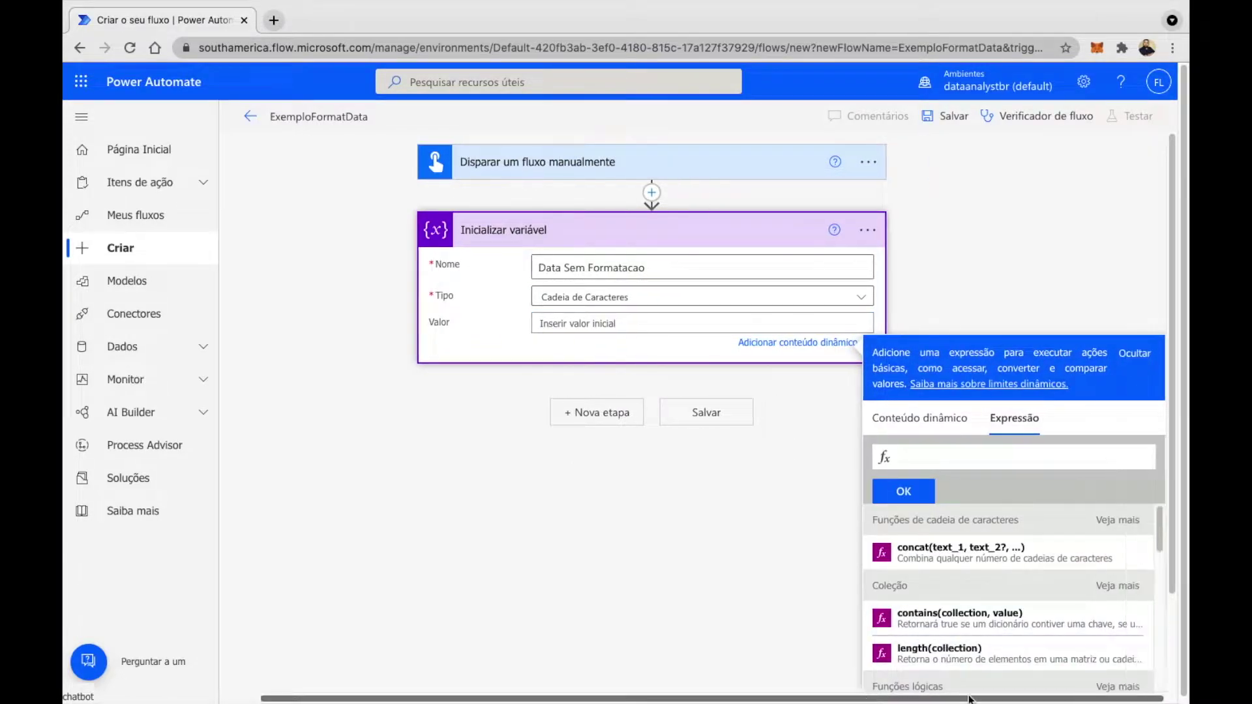
pyautogui.scroll(-2, 1017, 619)
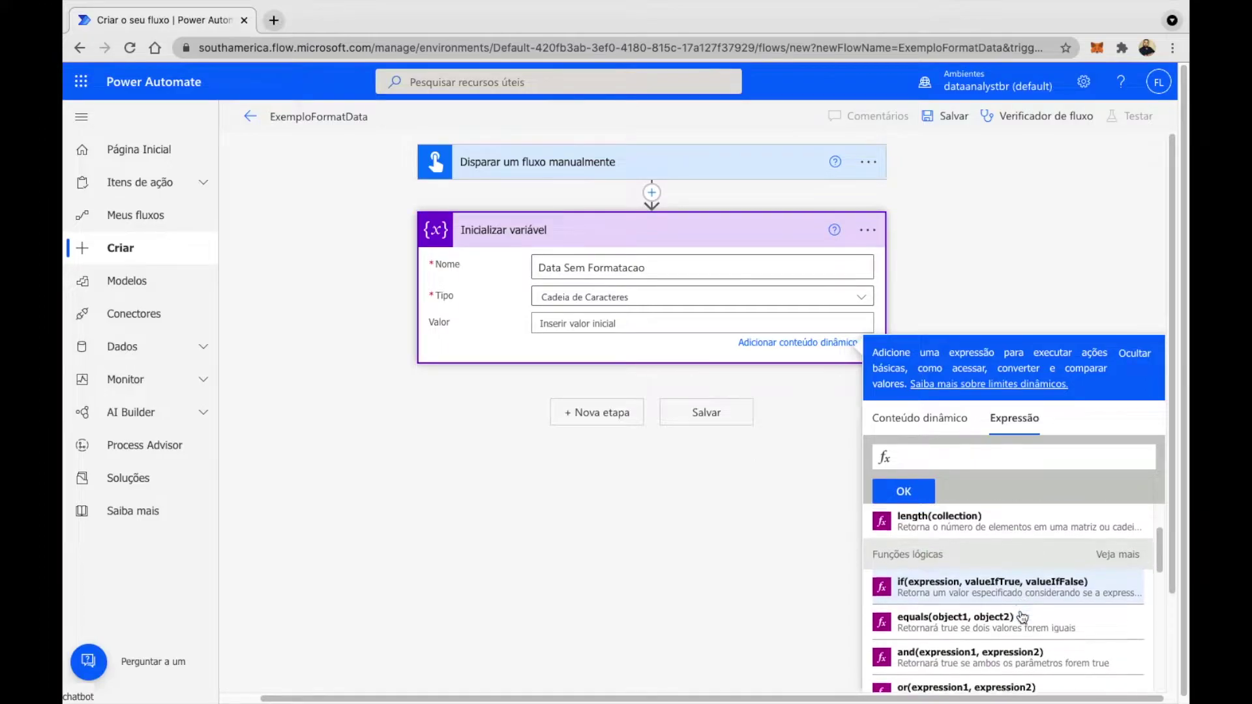
pyautogui.scroll(-6, 1022, 616)
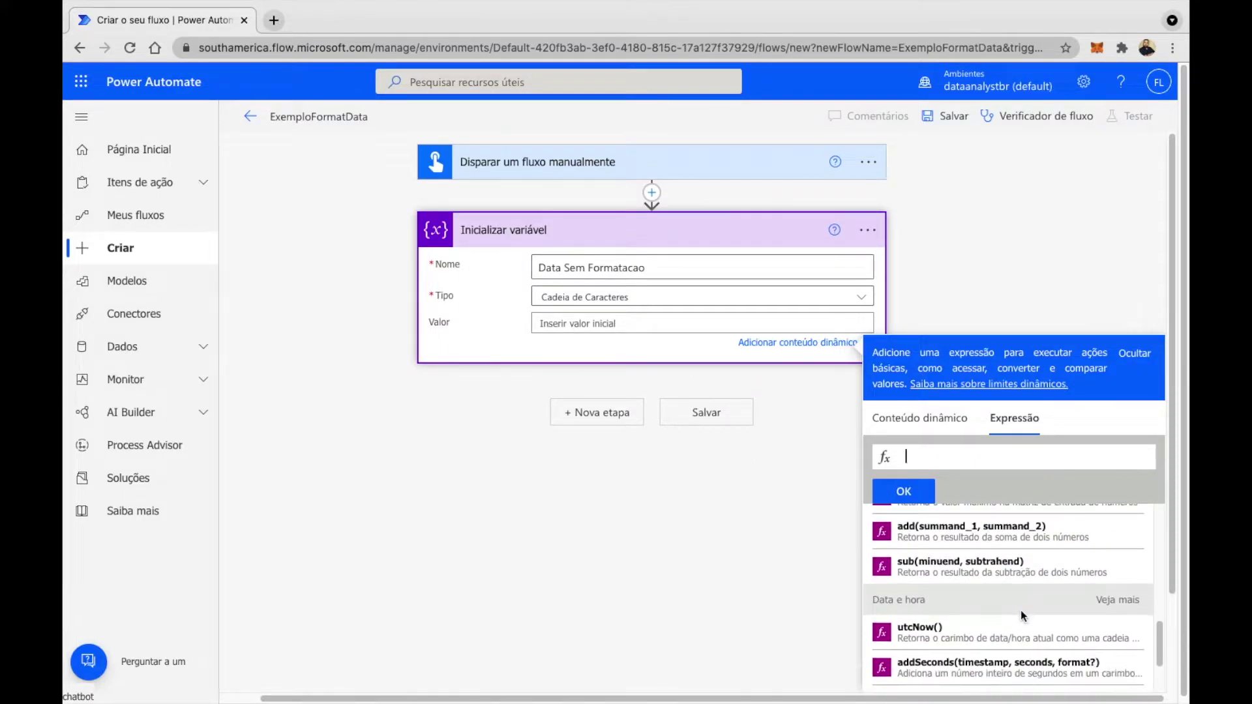
pyautogui.click(920, 630)
pyautogui.click(903, 491)
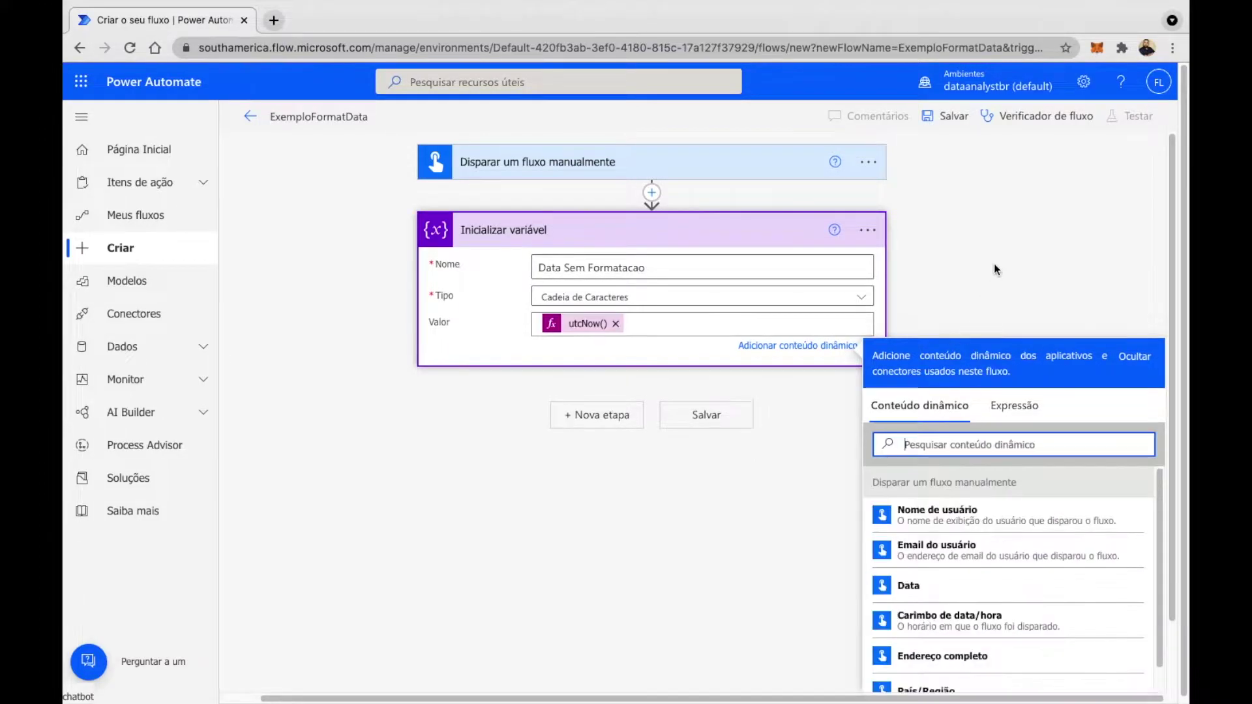
pyautogui.click(930, 264)
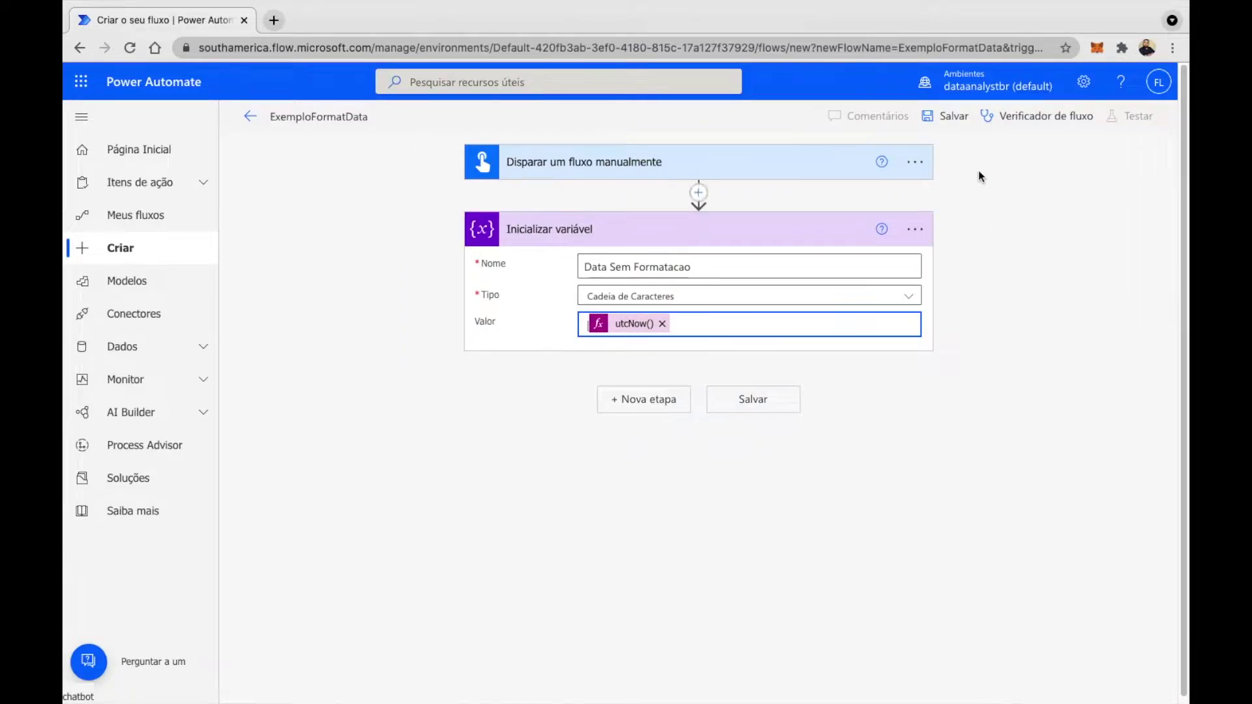
# Step: Save the flow and run a manual test of it
pyautogui.click(952, 117)
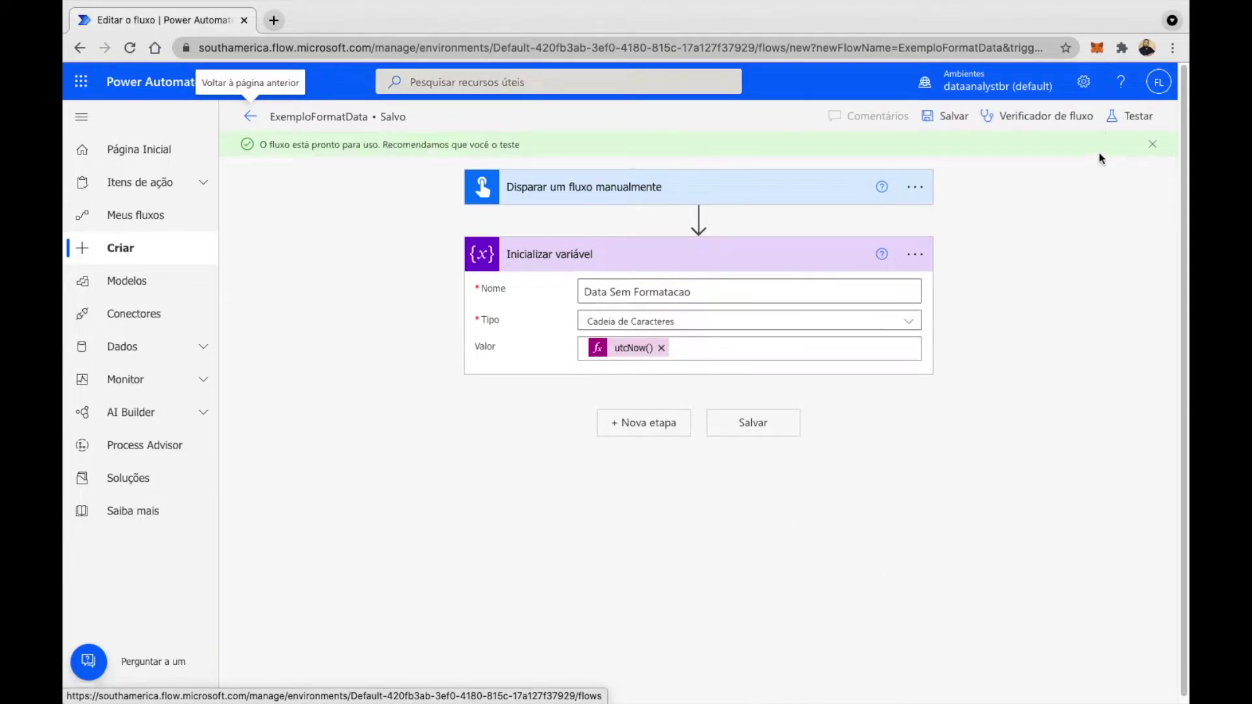
pyautogui.click(1122, 117)
pyautogui.click(1009, 171)
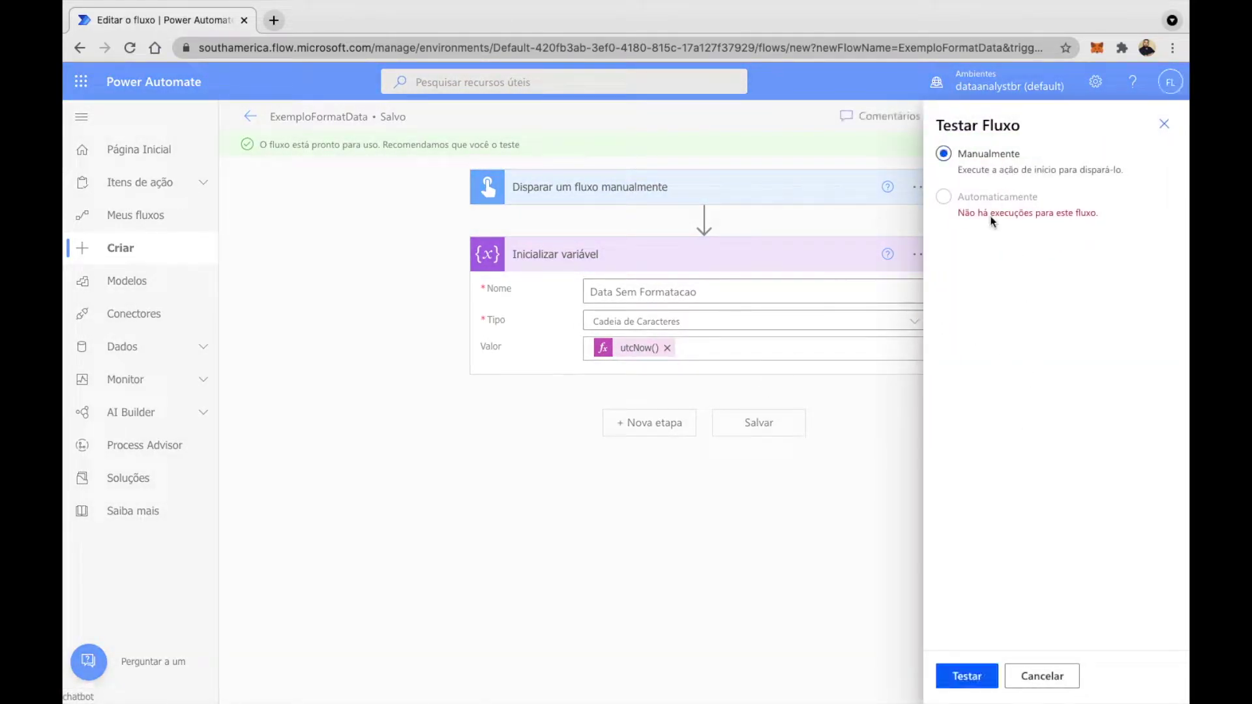
pyautogui.click(965, 675)
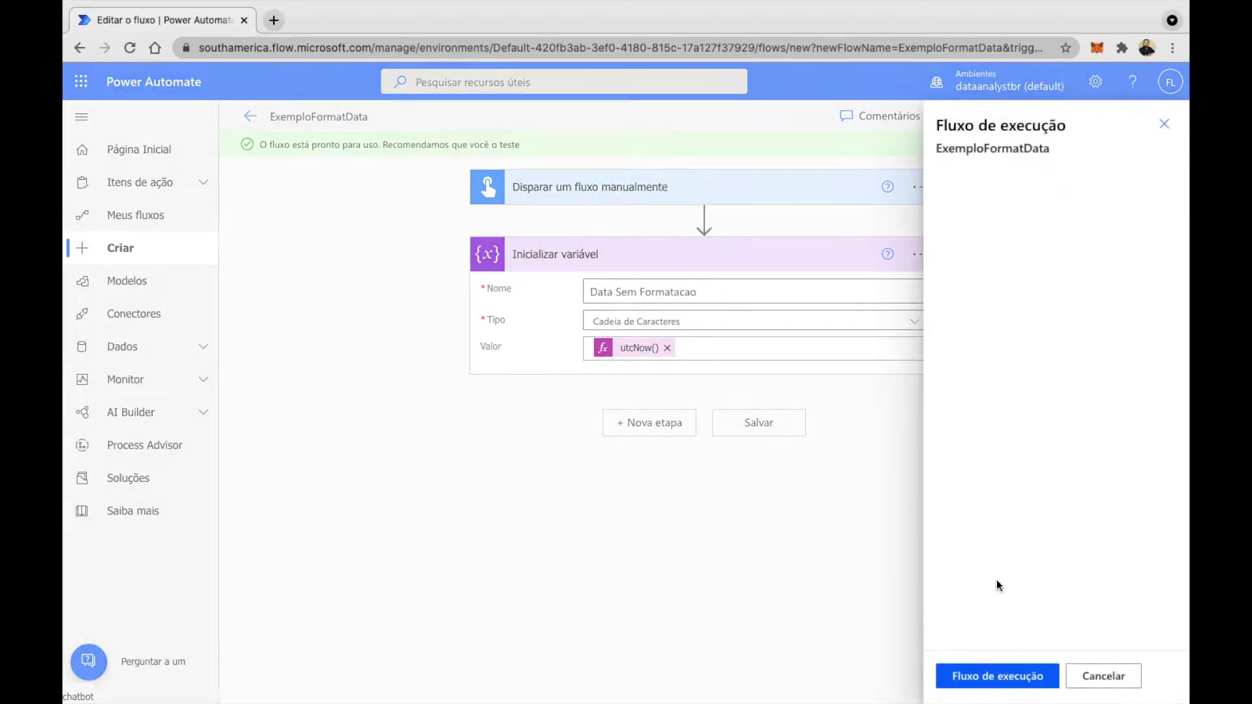
pyautogui.click(984, 676)
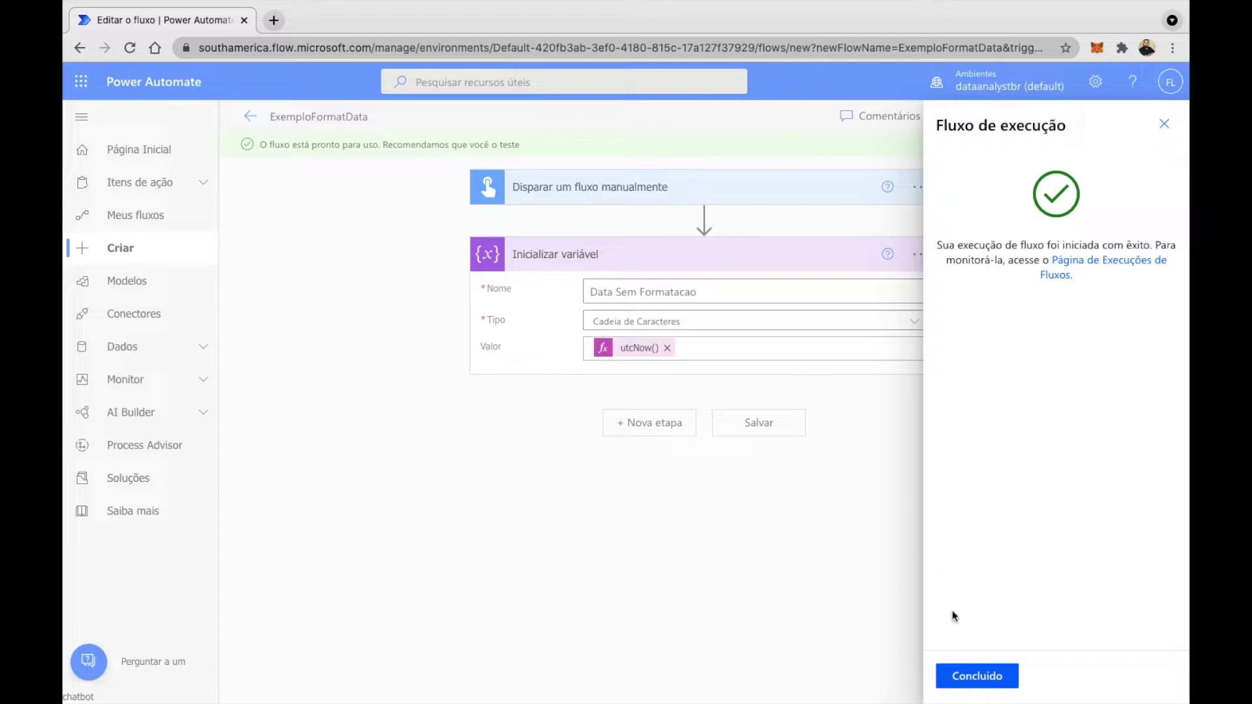
pyautogui.click(968, 675)
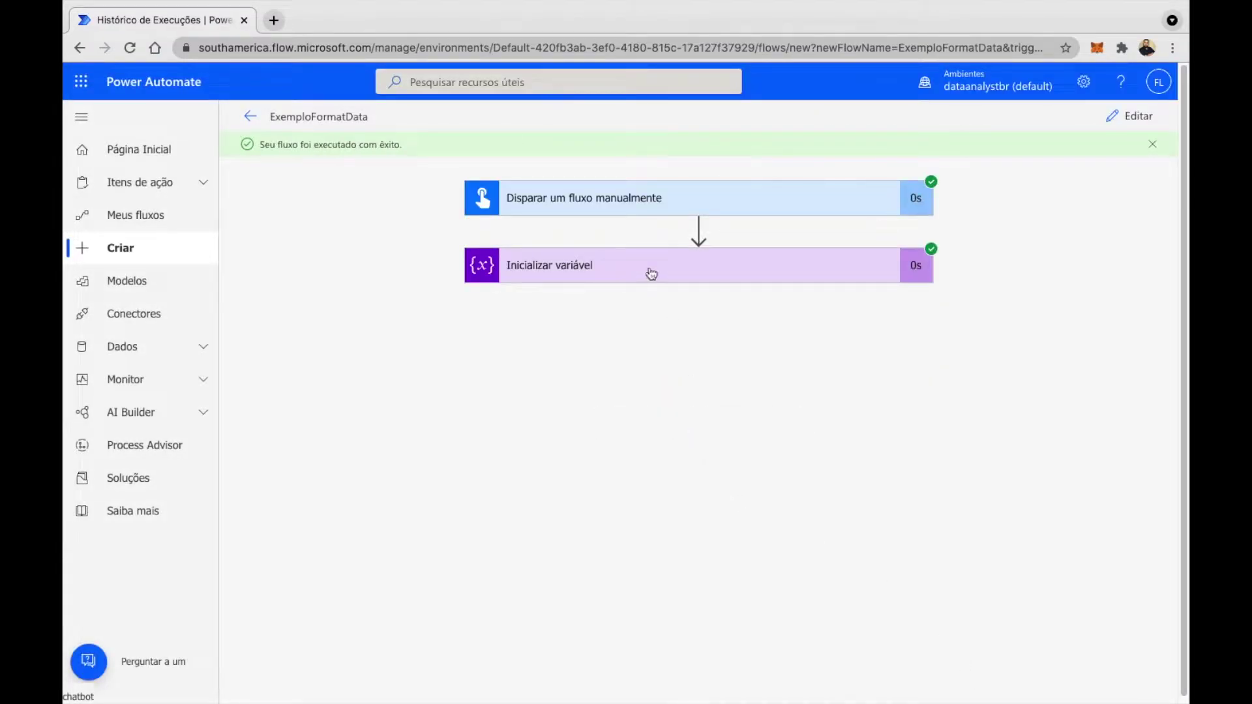
# Step: Examine the date and time parts of the Data Sem Formatacao value in the test run's "Inicializar variável" action
pyautogui.click(652, 273)
pyautogui.moveTo(720, 491); pyautogui.dragTo(488, 464)
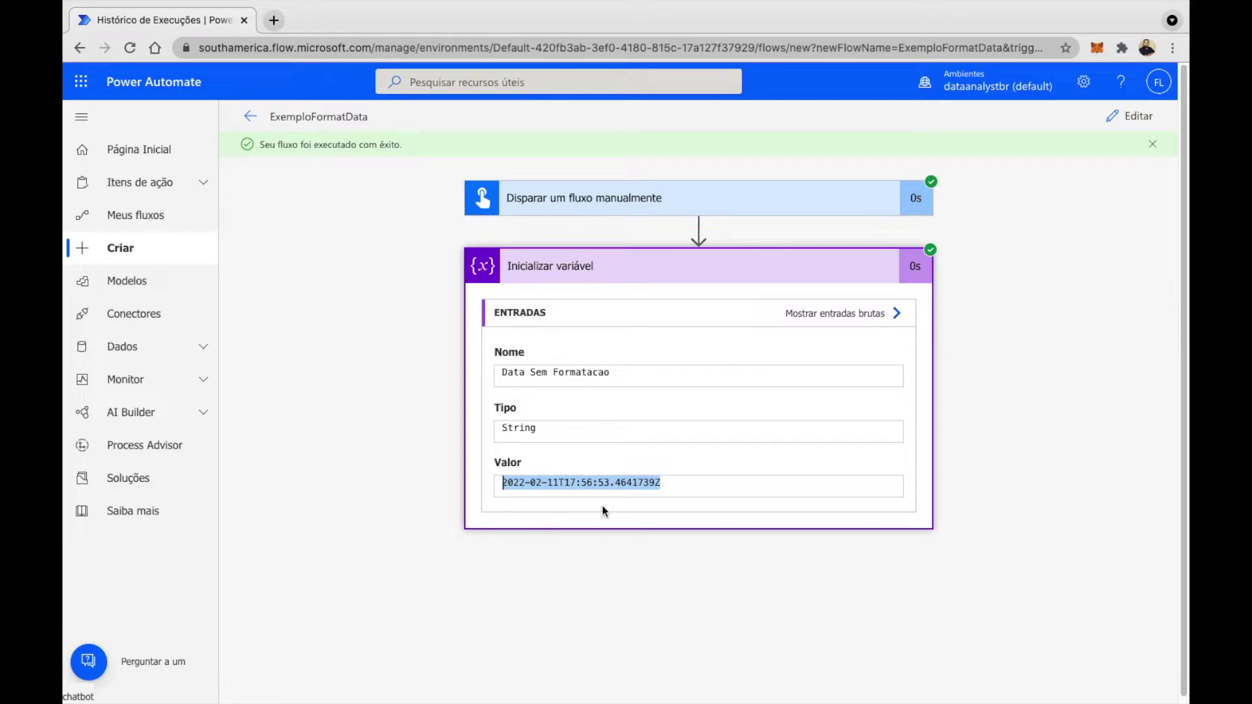
pyautogui.click(661, 484)
pyautogui.moveTo(661, 483); pyautogui.dragTo(559, 484)
pyautogui.click(502, 483)
pyautogui.click(507, 483)
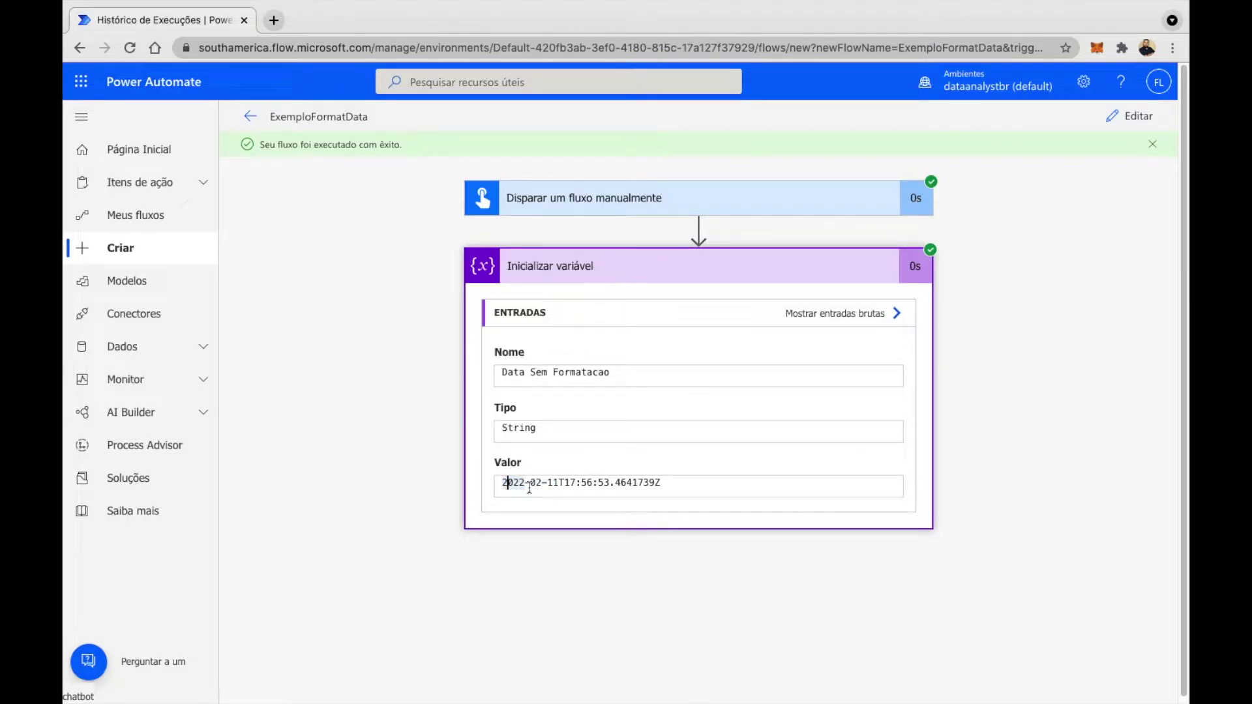
pyautogui.click(536, 483)
pyautogui.moveTo(570, 488); pyautogui.dragTo(605, 488)
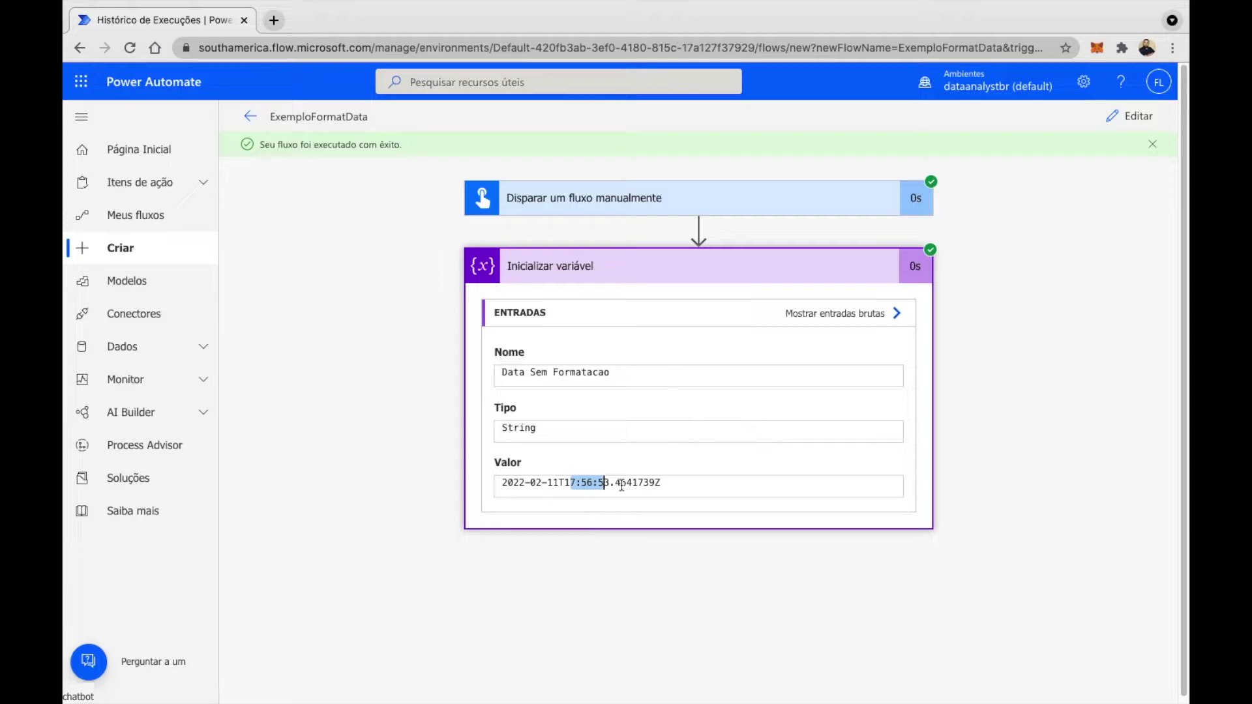
pyautogui.moveTo(621, 483); pyautogui.dragTo(665, 489)
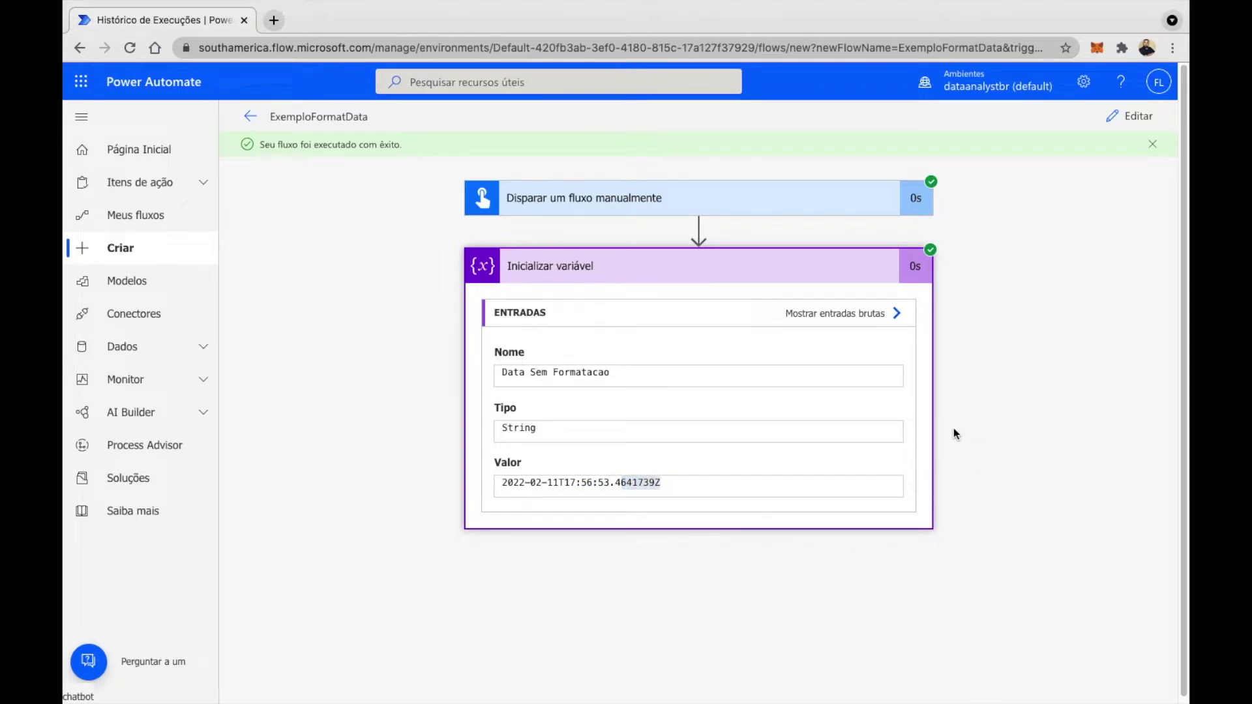
# Step: Return to editing the flow and add a second "Inicializar variável" action after the first one
pyautogui.click(1134, 116)
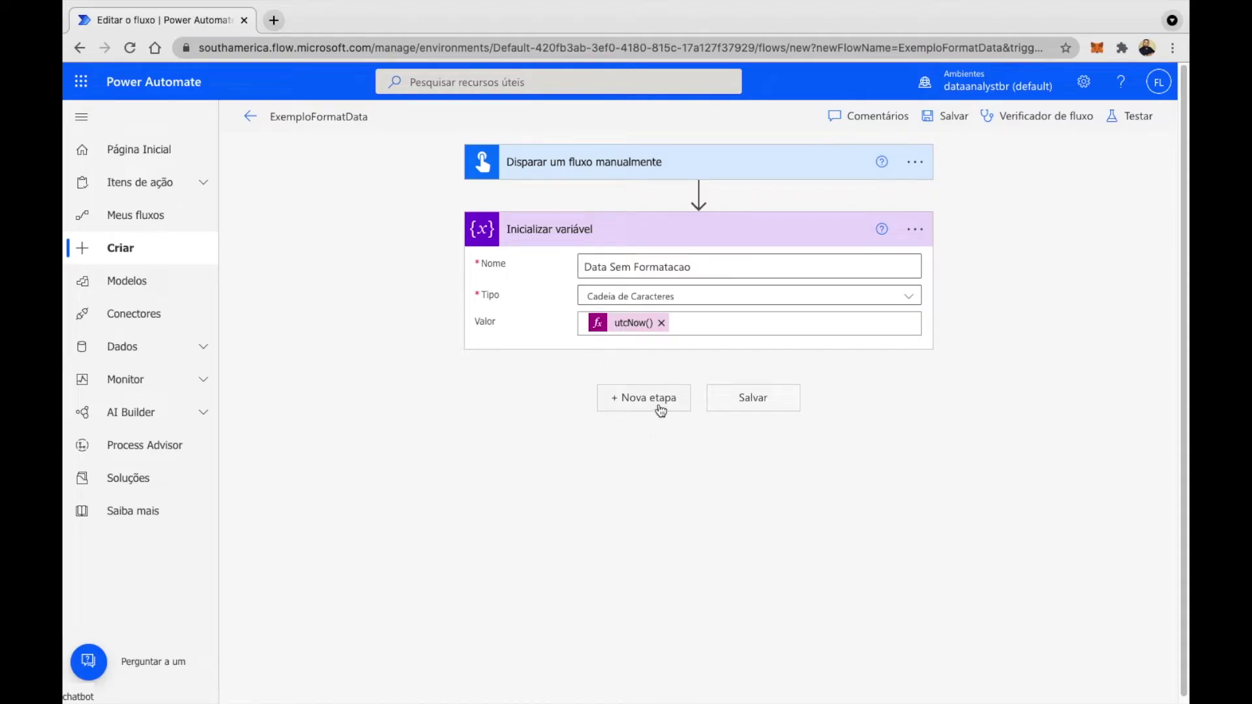
pyautogui.click(660, 409)
pyautogui.write('var')
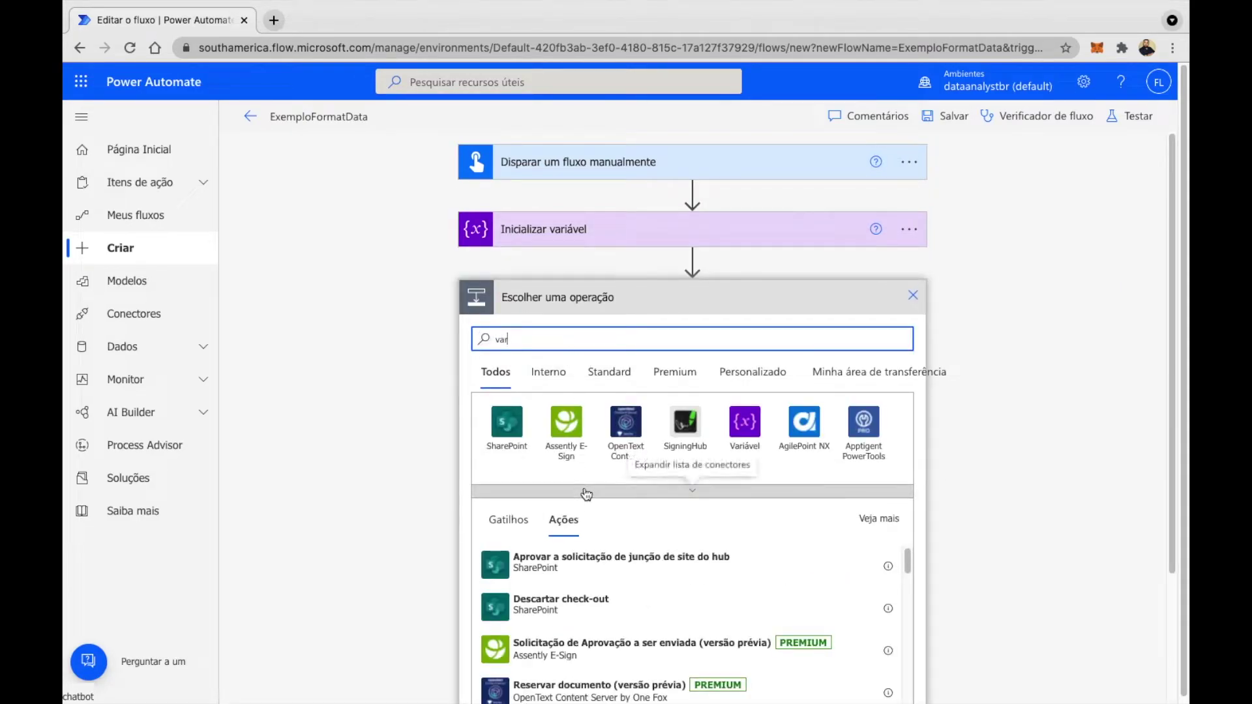
pyautogui.click(744, 421)
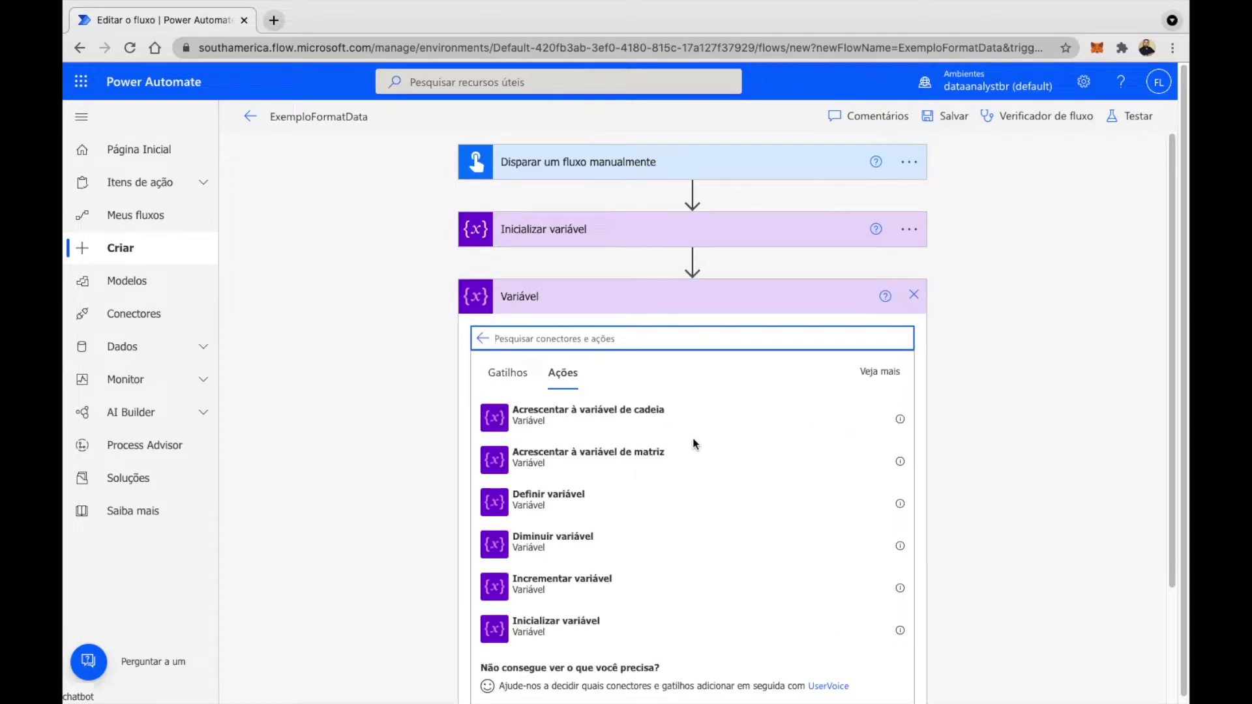
pyautogui.click(560, 622)
# Step: Name the second variable "Data com Formatacao" and set its type to Cadeia de Caracteres
pyautogui.click(684, 337)
pyautogui.write('Data com Formatacao')
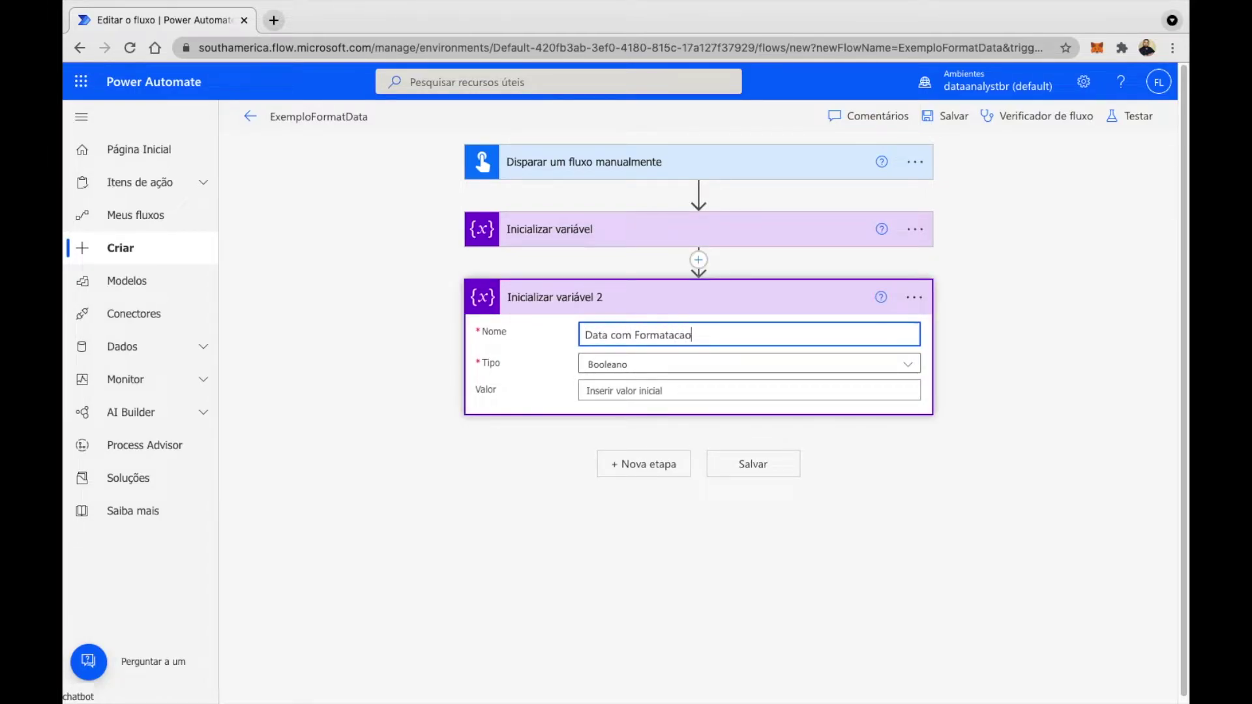
pyautogui.click(640, 369)
pyautogui.click(648, 487)
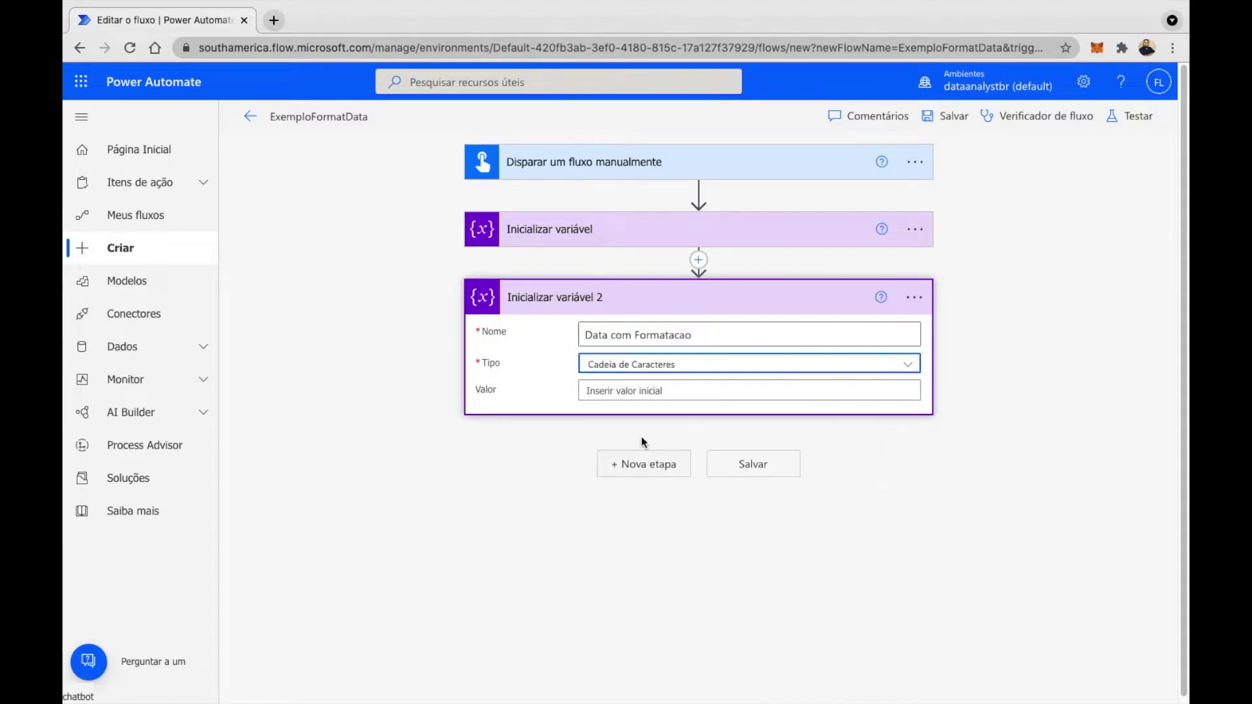
# Step: Start an expression for the initial value of Data com Formatacao with the utcNow() function
pyautogui.click(640, 394)
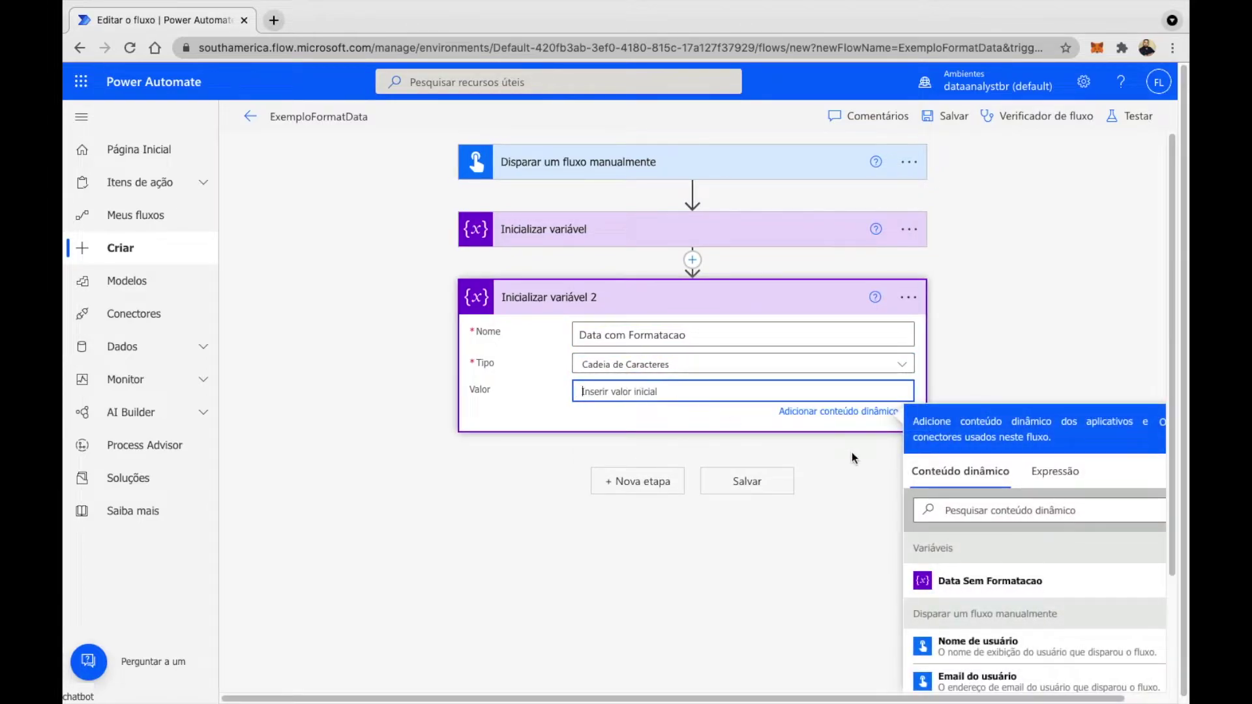
pyautogui.click(1054, 471)
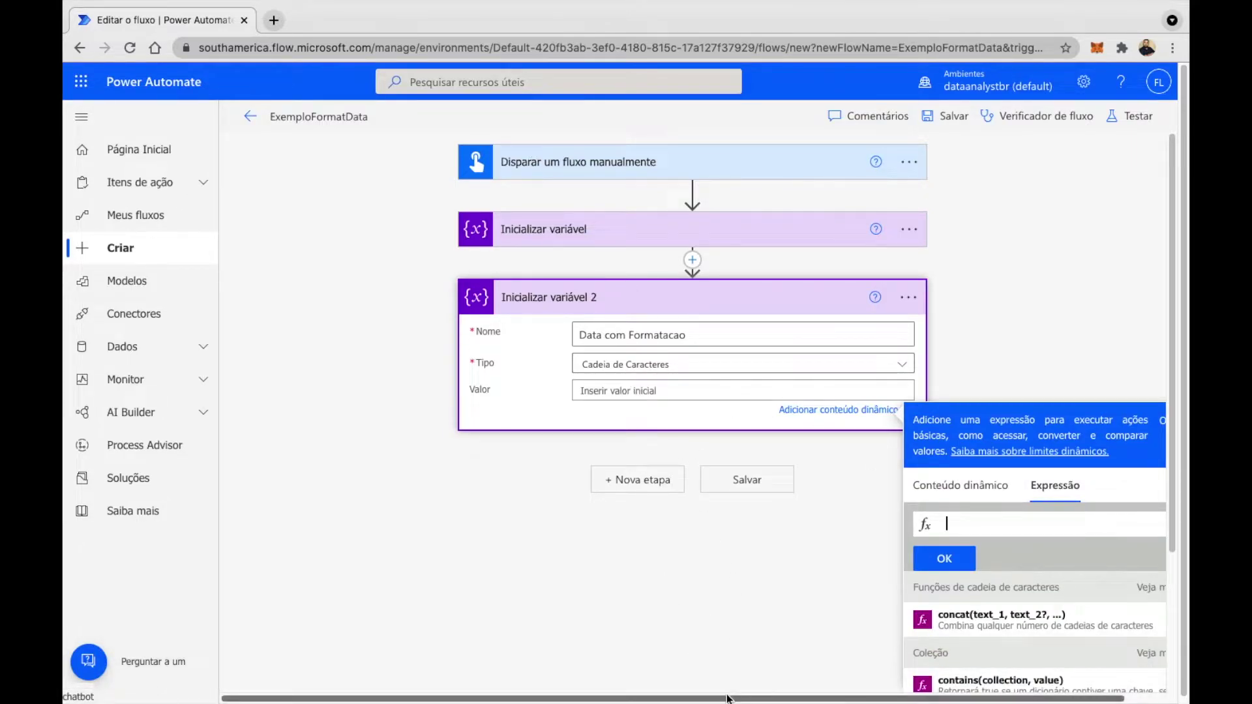
pyautogui.scroll(-3, 1078, 481)
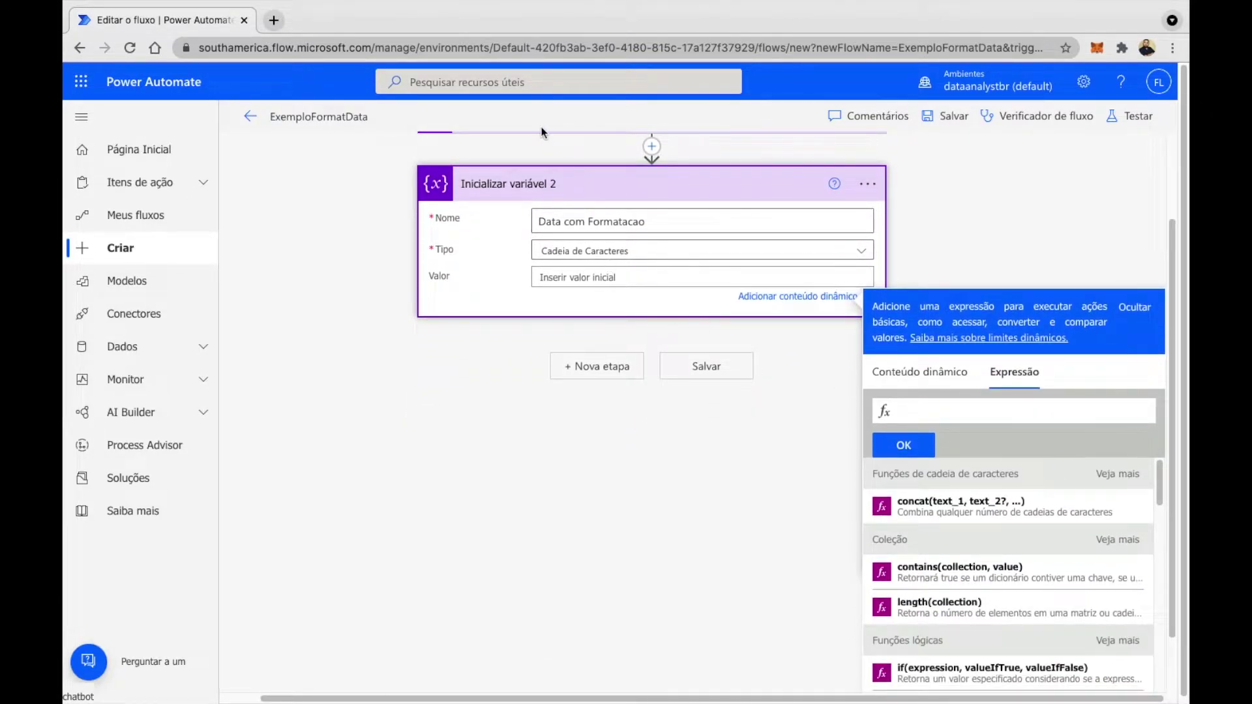
pyautogui.scroll(-3, 1121, 483)
pyautogui.scroll(-10, 1103, 562)
pyautogui.scroll(-5, 1074, 575)
pyautogui.click(920, 555)
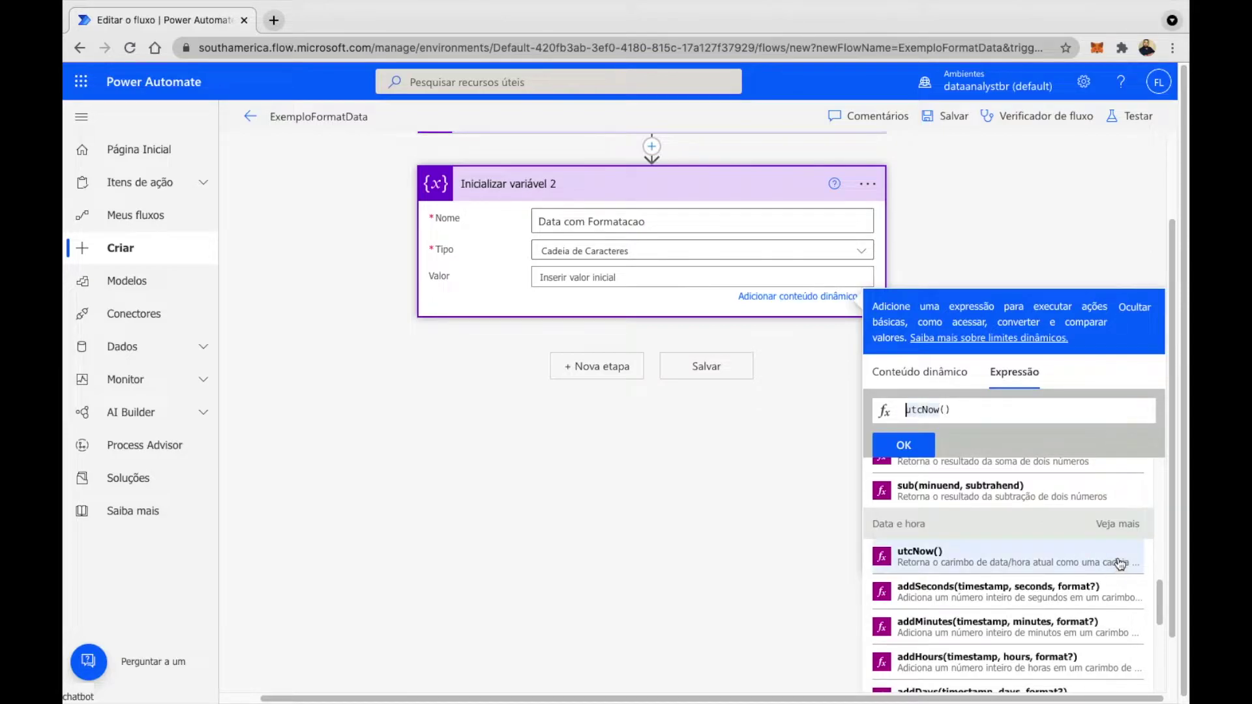
# Step: Wrap utcNow() in the formatDateTime function from the Data e hora group, as its timestamp argument
pyautogui.scroll(1, 1078, 546)
pyautogui.scroll(-4, 1080, 538)
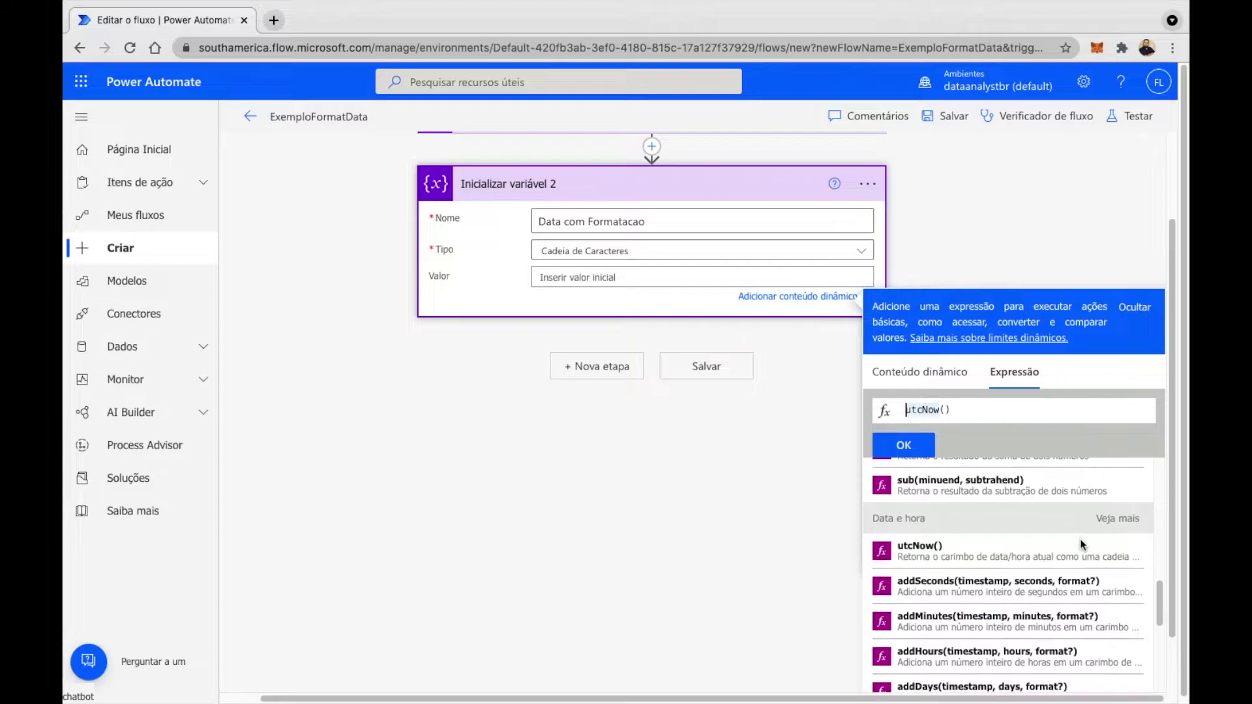
pyautogui.scroll(4, 1089, 532)
pyautogui.click(1117, 498)
pyautogui.scroll(-3, 1032, 581)
pyautogui.scroll(-3, 1032, 581)
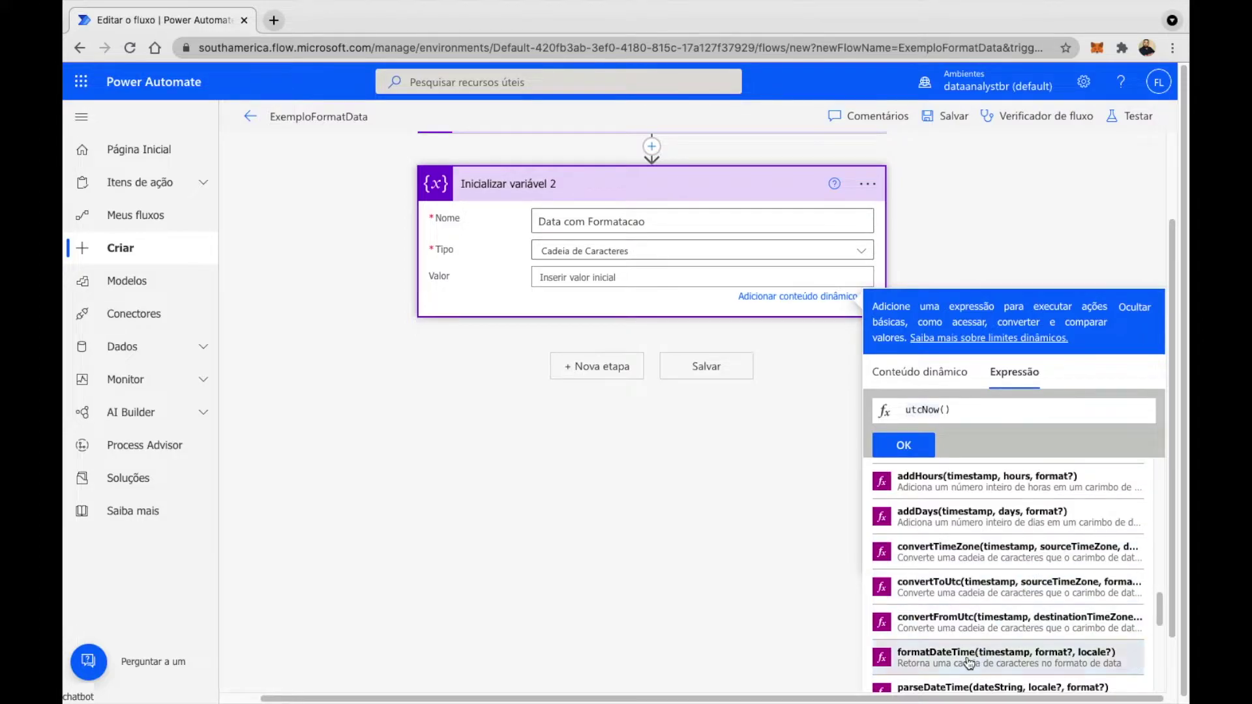
pyautogui.click(978, 656)
pyautogui.press('Delete')
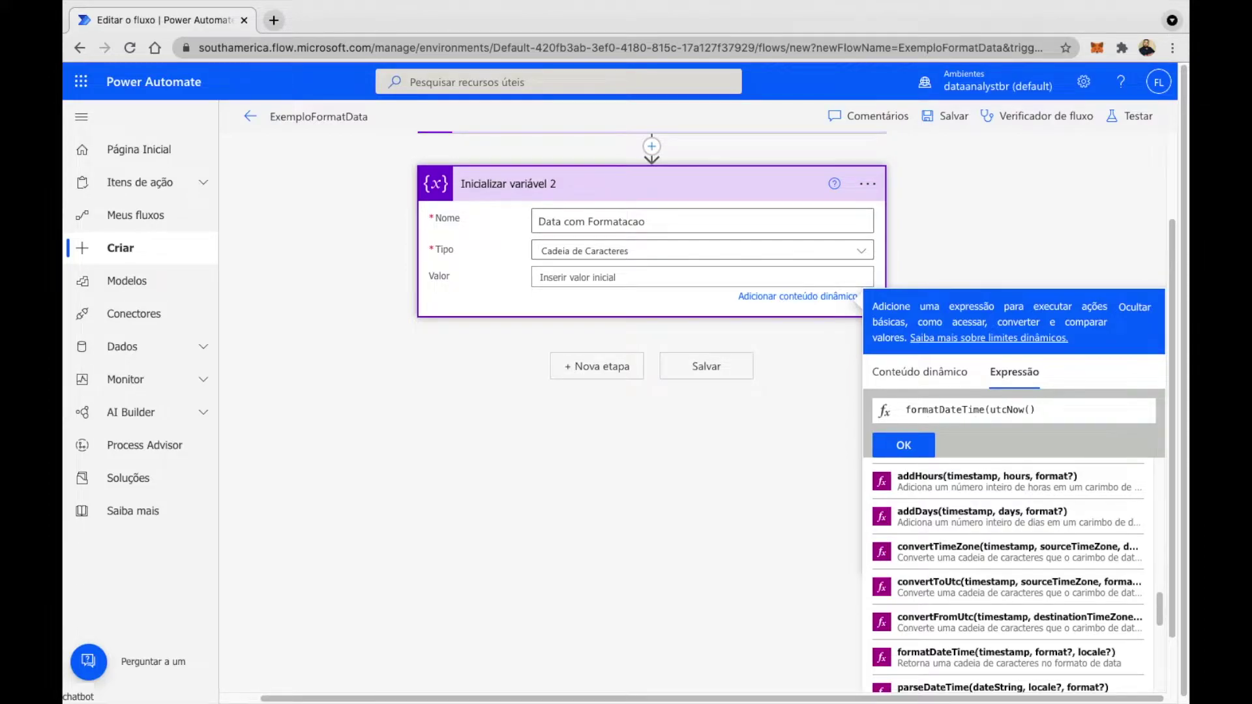
# Step: Complete the expression as formatDateTime(utcNow(), 'dd-MM-yyyy') and insert it as the initial value of Data com Formatacao
pyautogui.write(', ')
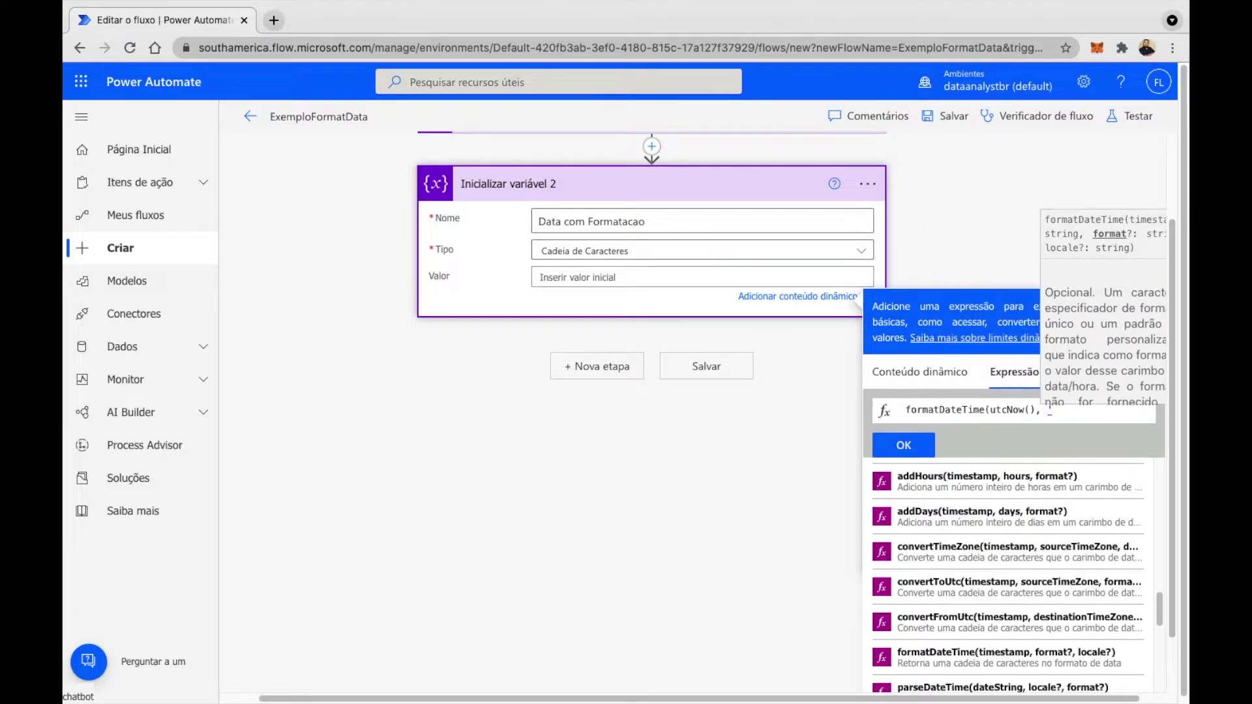
pyautogui.write("'DD")
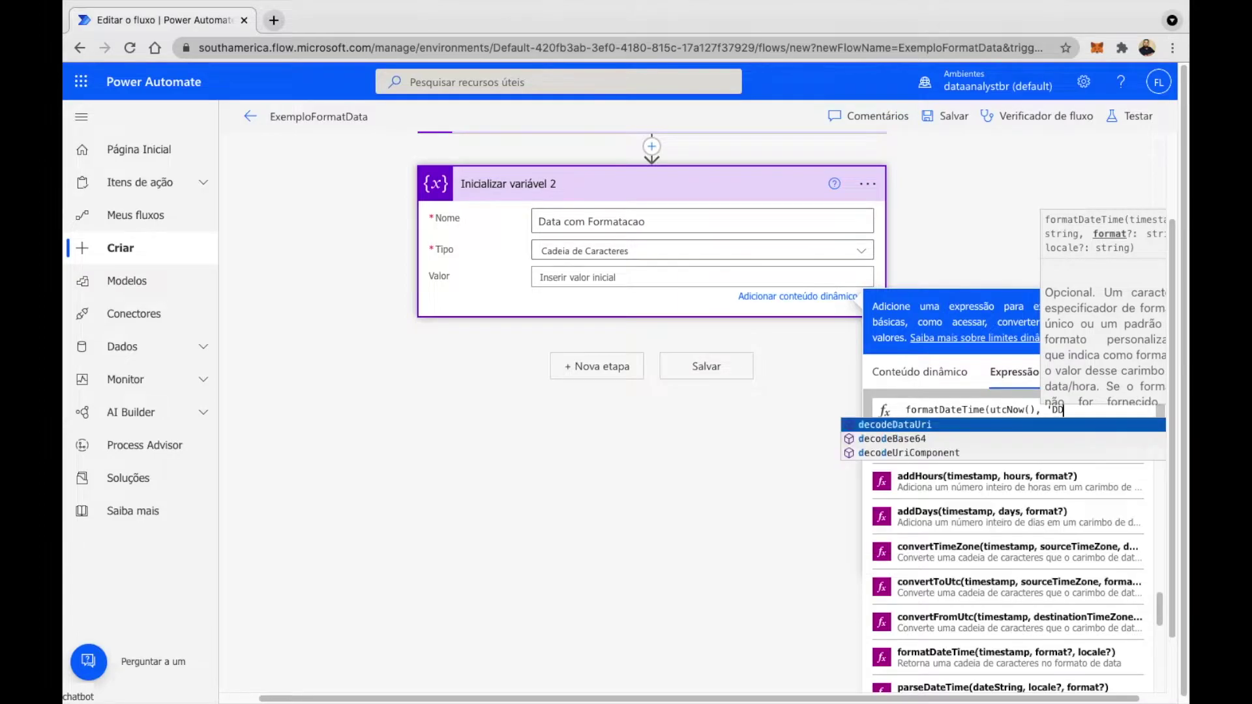
pyautogui.press('BackSpace')
pyautogui.press('BackSpace')
pyautogui.write('dd-')
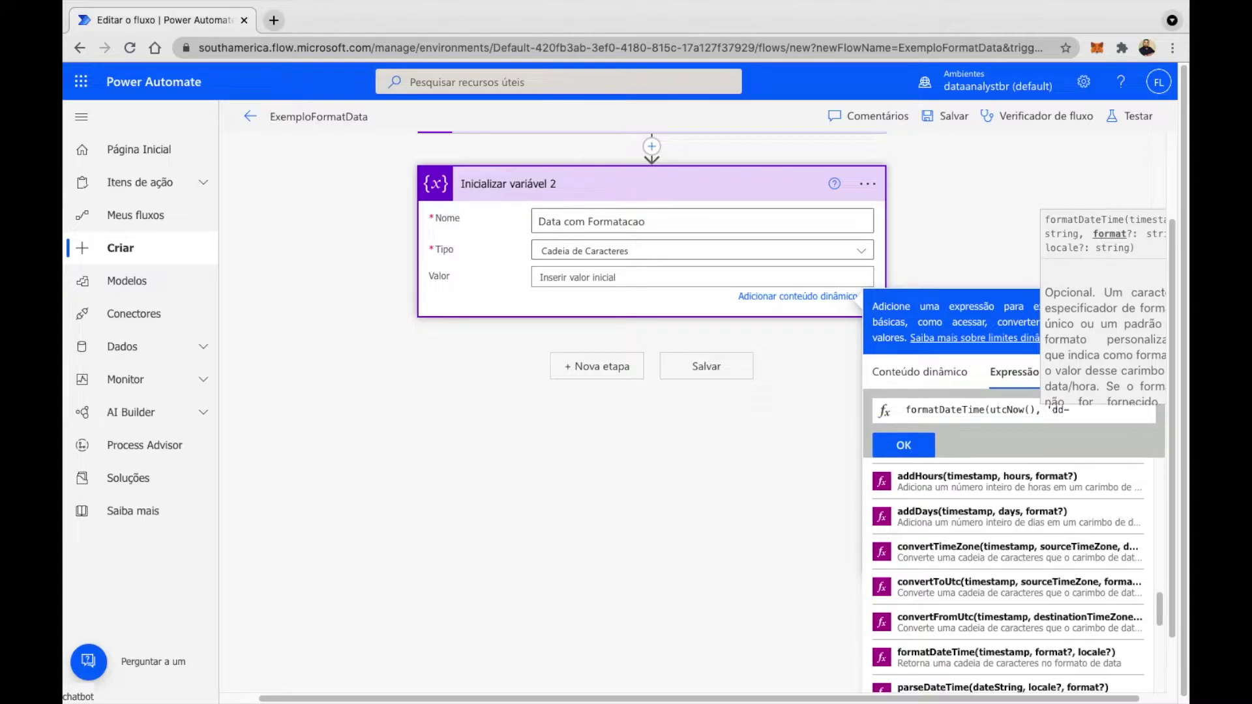
pyautogui.write('MM')
pyautogui.press('BackSpace')
pyautogui.press('BackSpace')
pyautogui.write('mmMM-yyyy')
pyautogui.write("')")
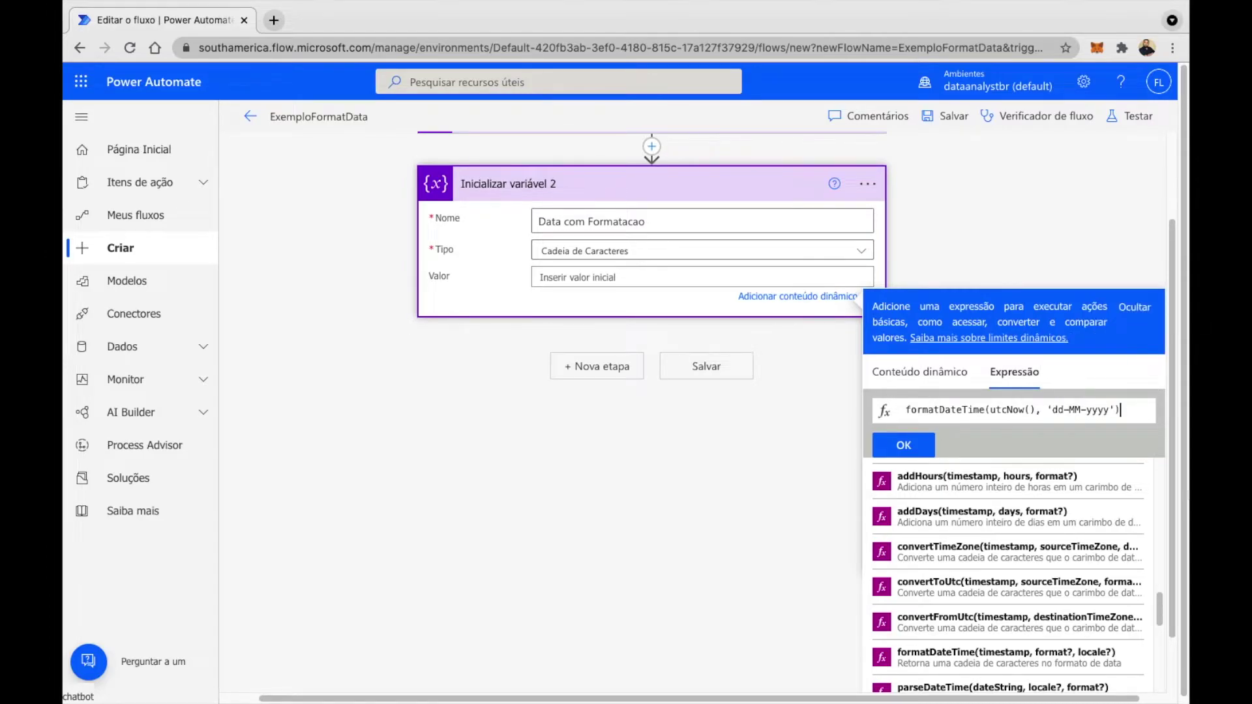
pyautogui.click(895, 445)
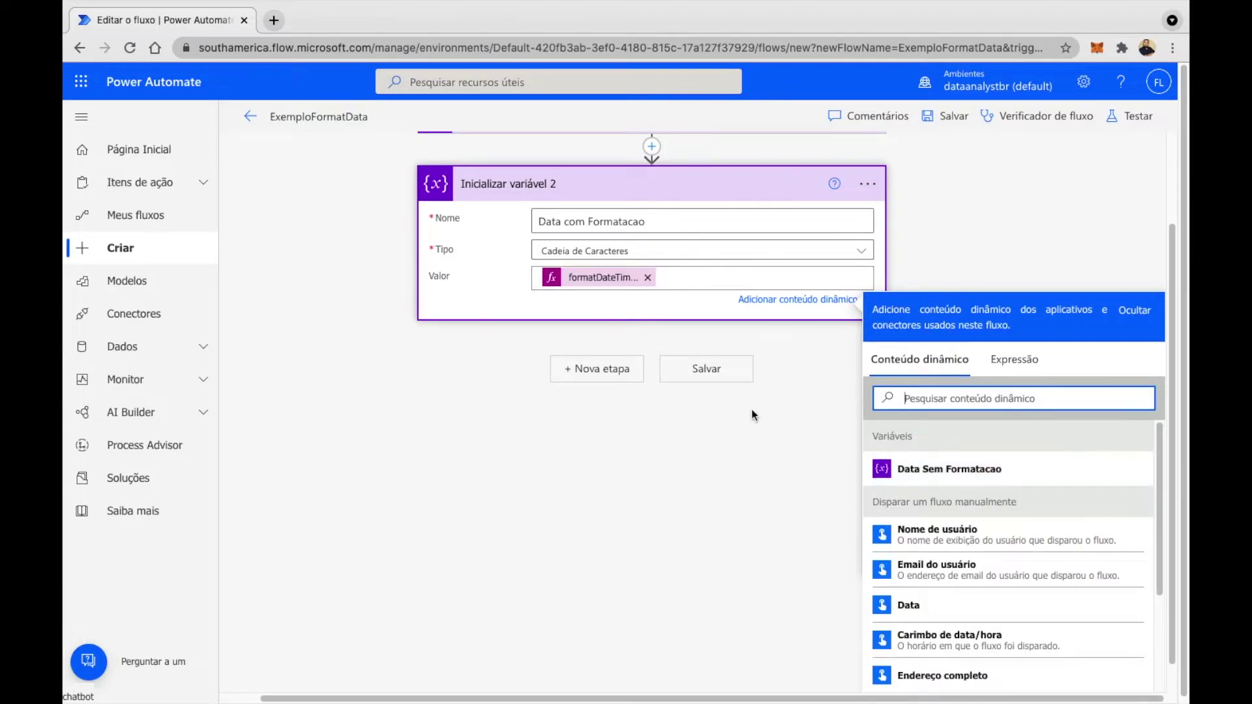
pyautogui.click(714, 408)
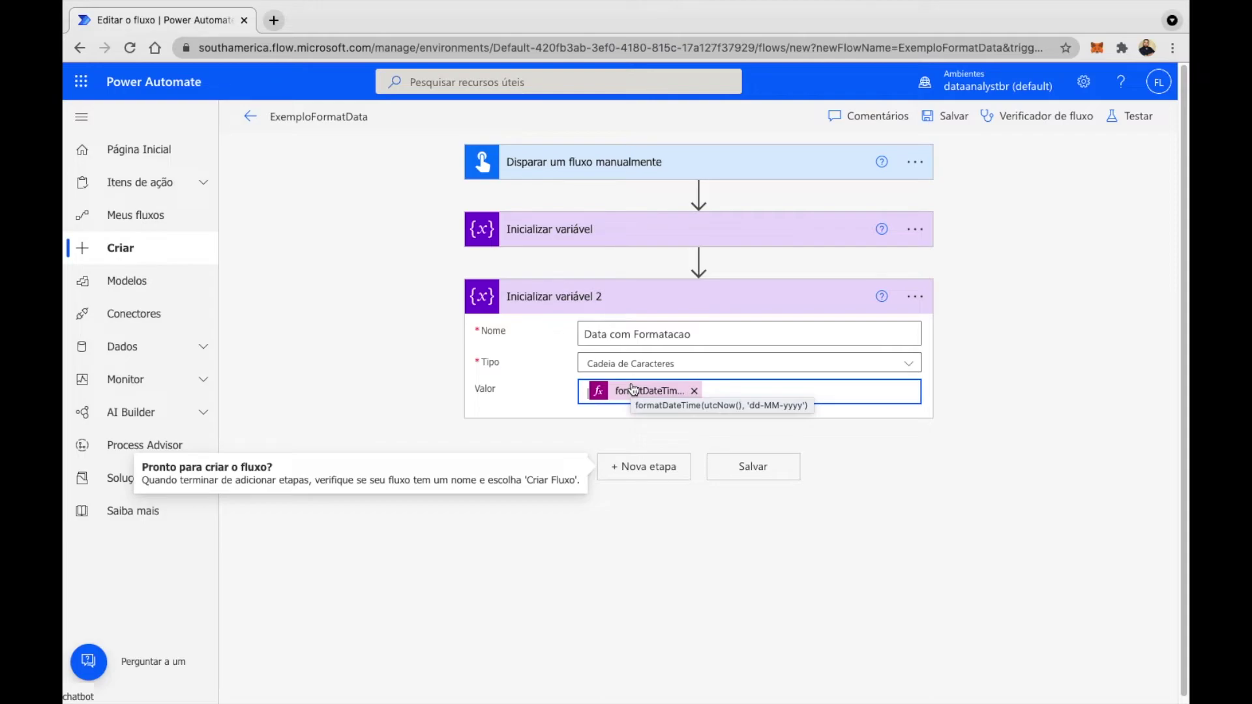
# Step: Save the flow and test it automatically, reusing the recently used trigger from the successful run
pyautogui.click(1135, 118)
pyautogui.click(969, 199)
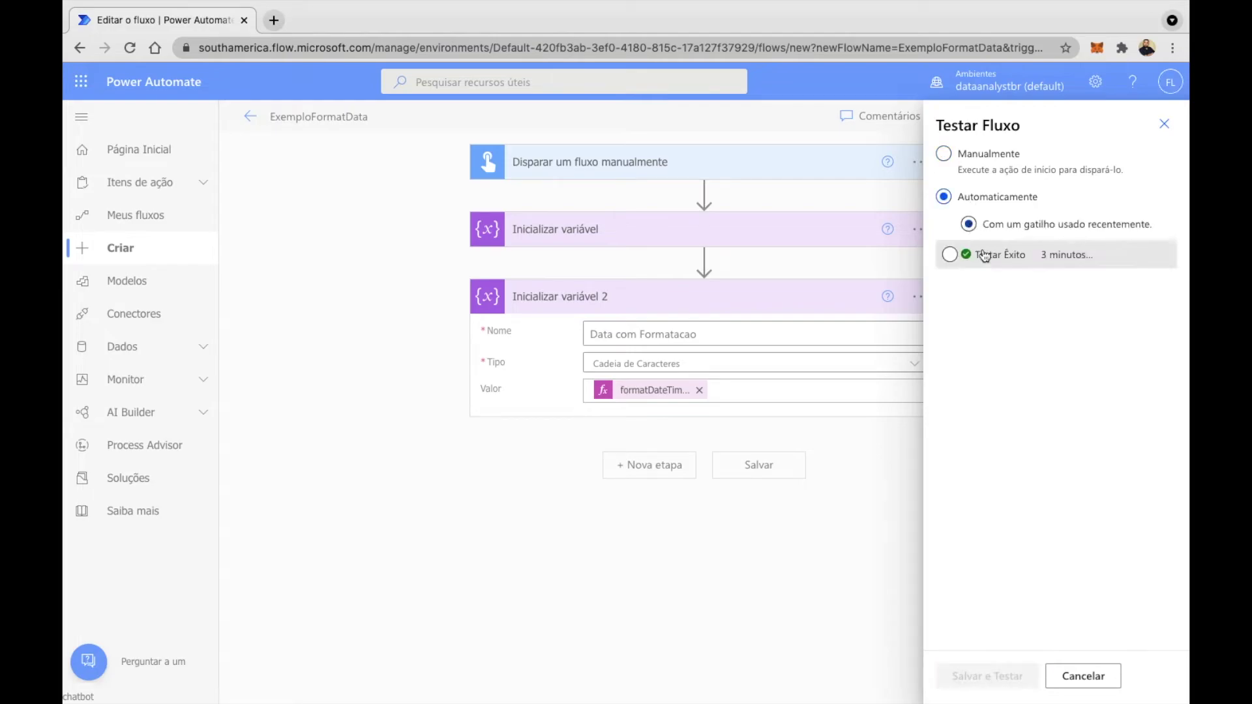
pyautogui.click(981, 254)
pyautogui.click(980, 675)
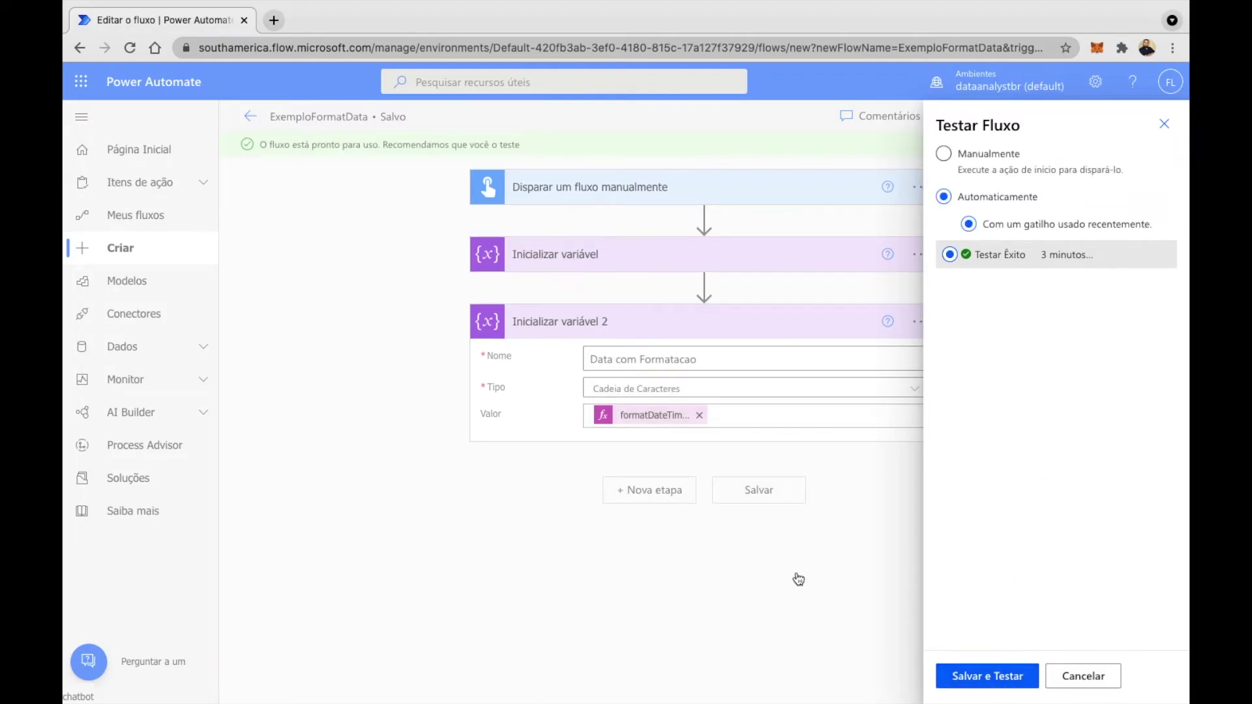
pyautogui.click(980, 676)
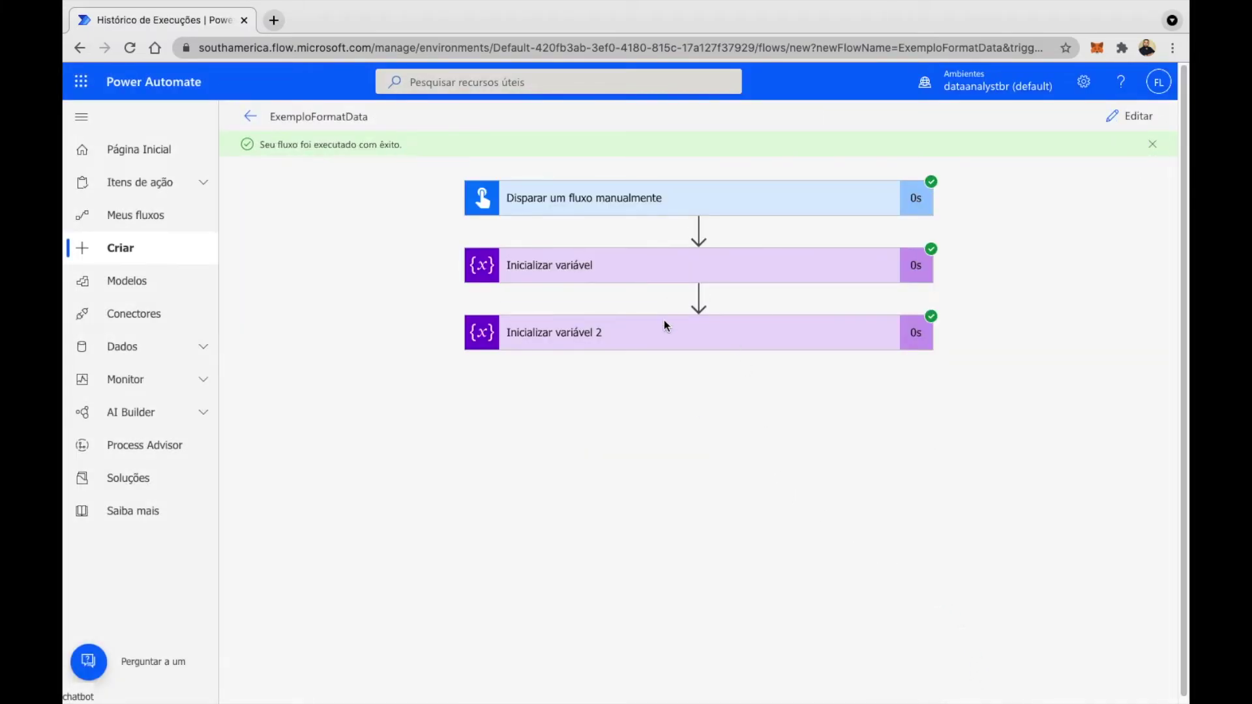
# Step: Expand both variable actions in the test run and compare the Data Sem Formatacao value with the day, month and year of Data com Formatacao
pyautogui.click(668, 267)
pyautogui.click(628, 580)
pyautogui.scroll(-3, 1010, 434)
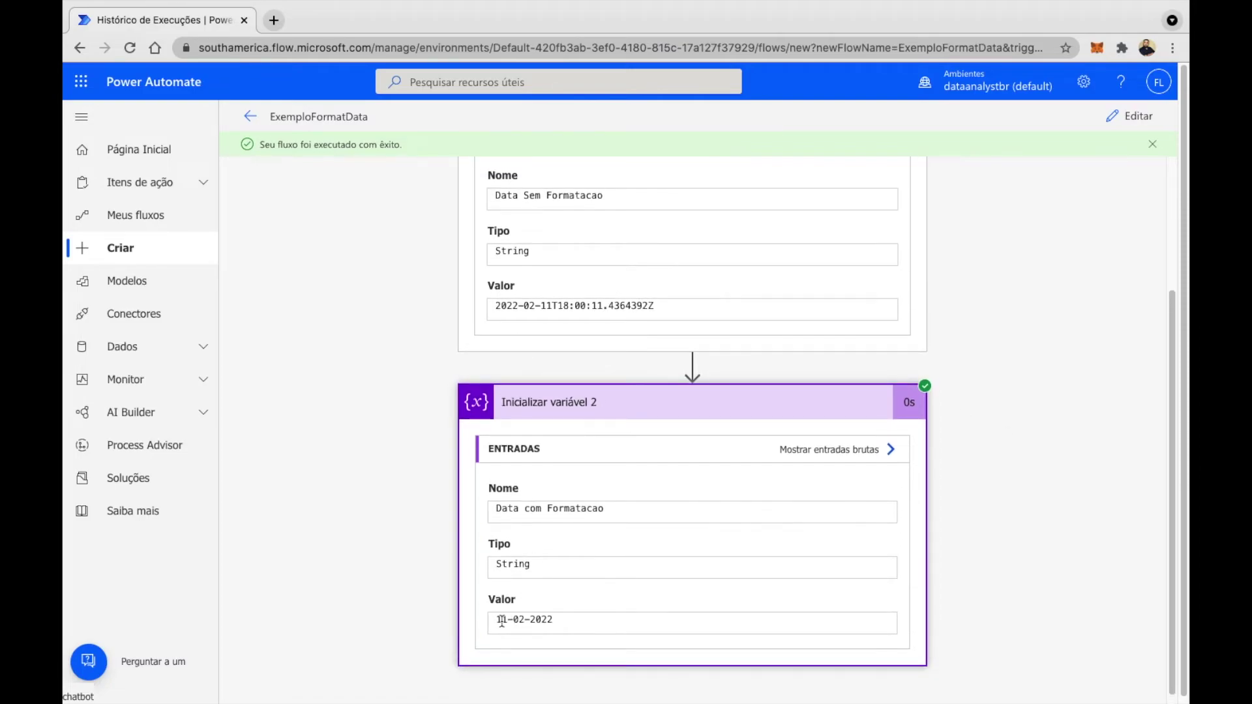
pyautogui.moveTo(501, 620); pyautogui.dragTo(611, 620)
pyautogui.click(561, 621)
pyautogui.click(547, 619)
pyautogui.moveTo(514, 619); pyautogui.dragTo(523, 620)
pyautogui.click(523, 619)
pyautogui.click(515, 619)
pyautogui.scroll(3, 952, 470)
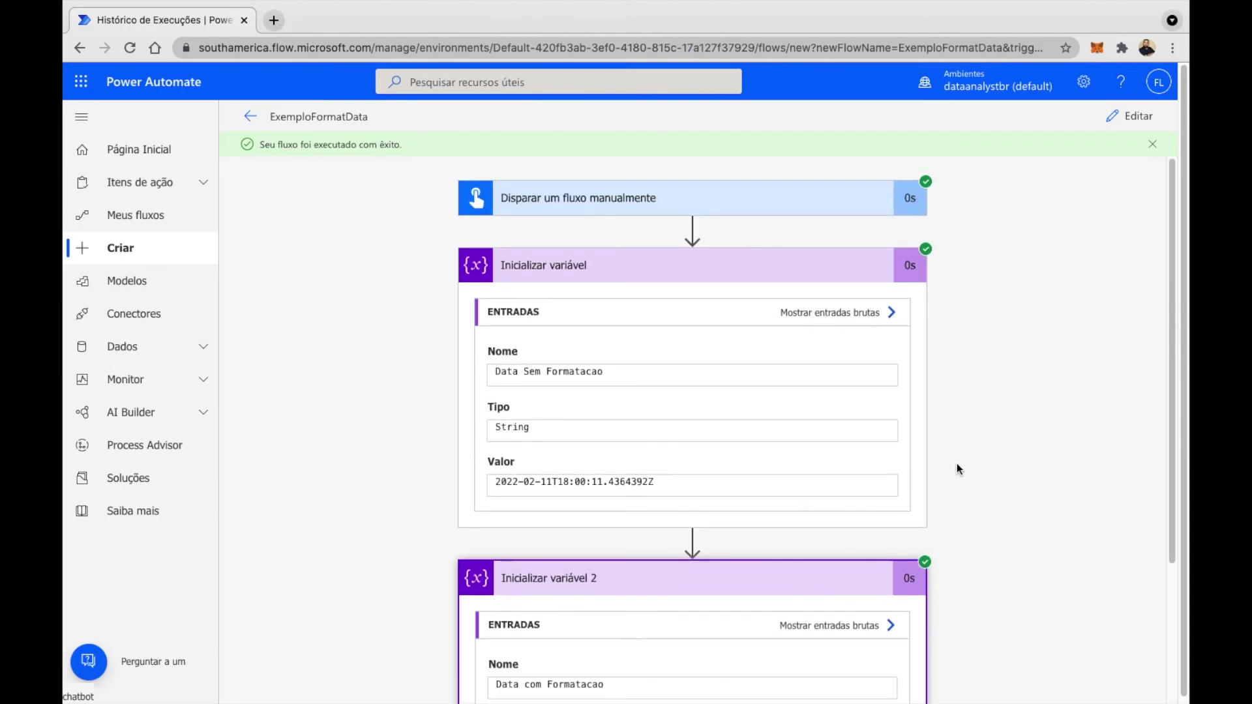
pyautogui.scroll(-3, 956, 463)
pyautogui.scroll(3, 959, 473)
pyautogui.scroll(-3, 961, 479)
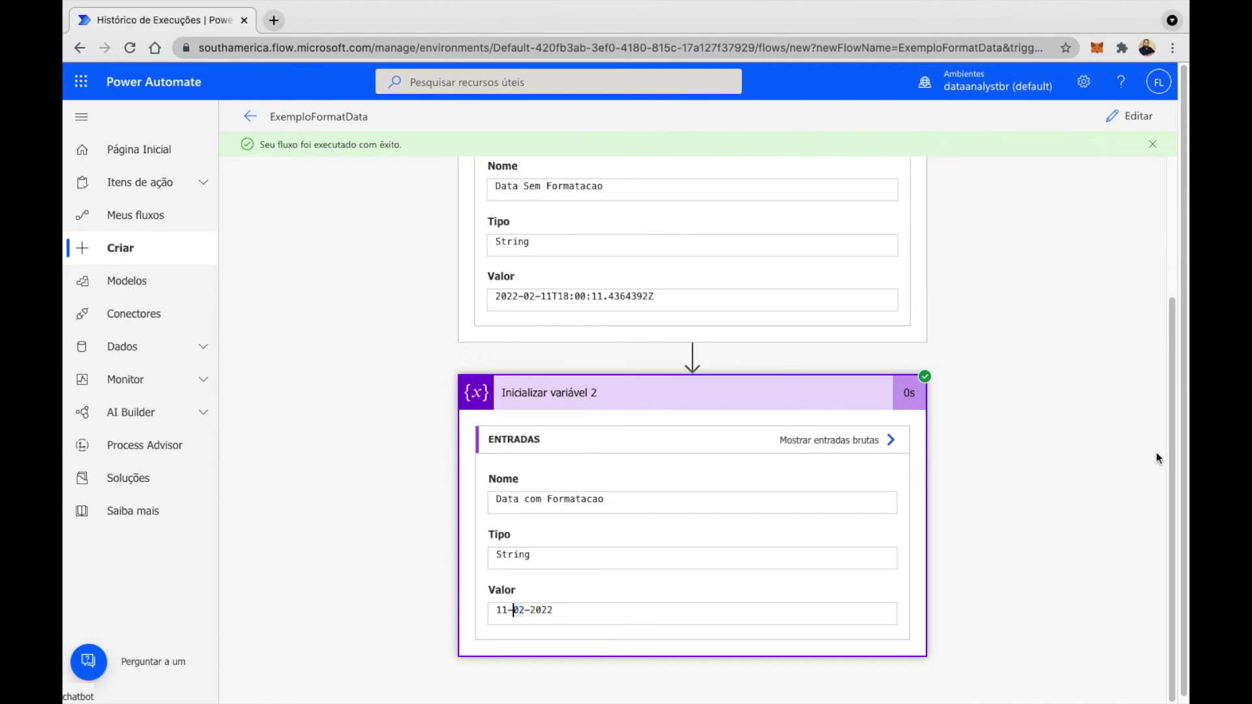
pyautogui.moveTo(1172, 439); pyautogui.dragTo(1172, 393)
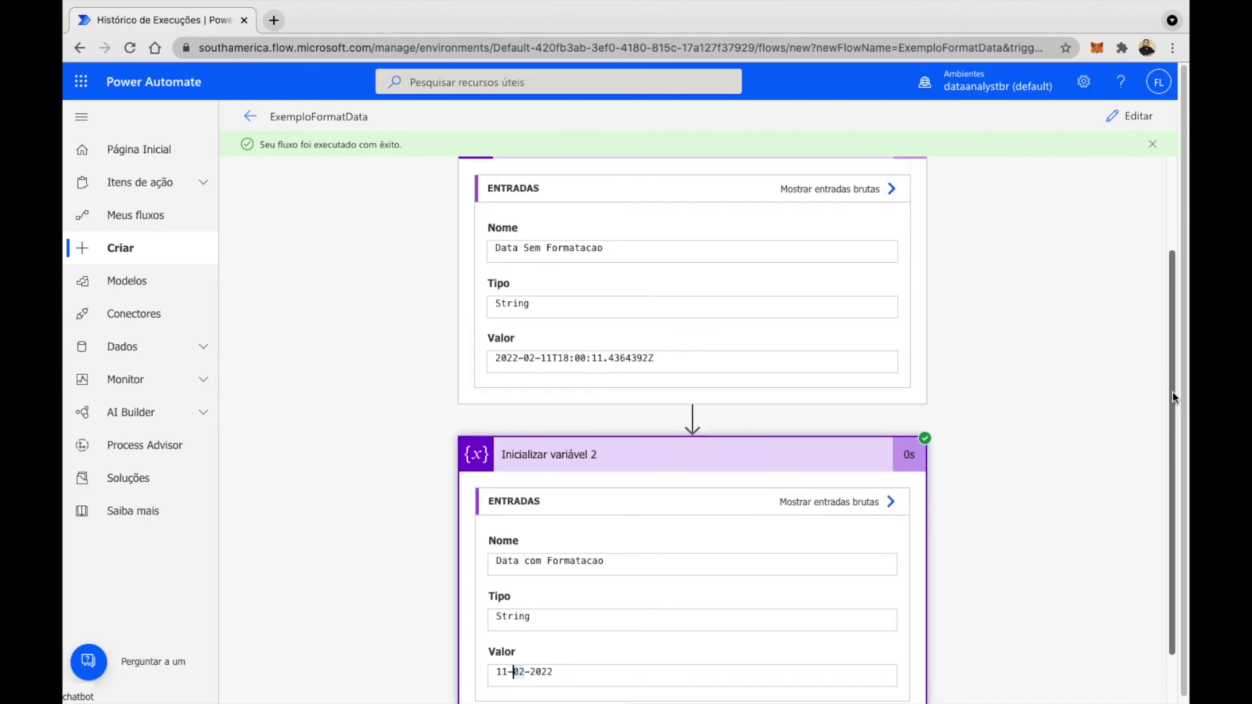